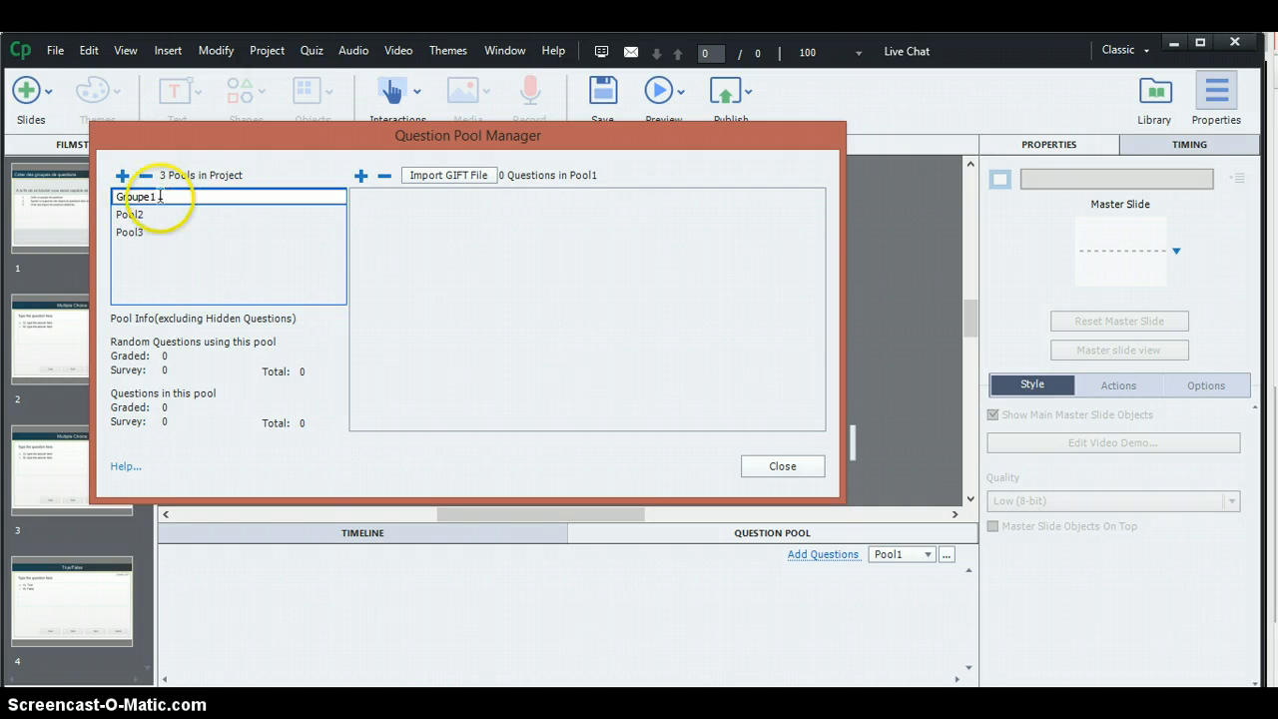
- Rename the question pools Pool2 and Pool3 as Groupe2 and Groupe3
right_click(152, 215)
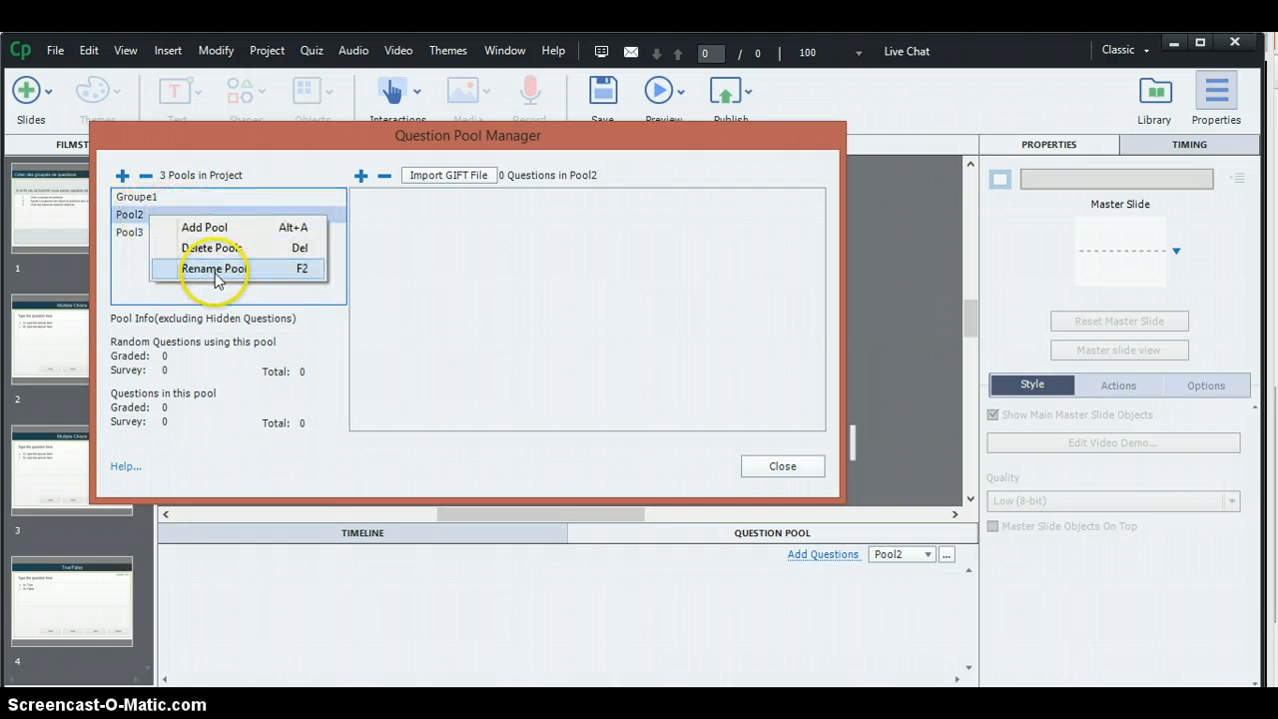
click(216, 270)
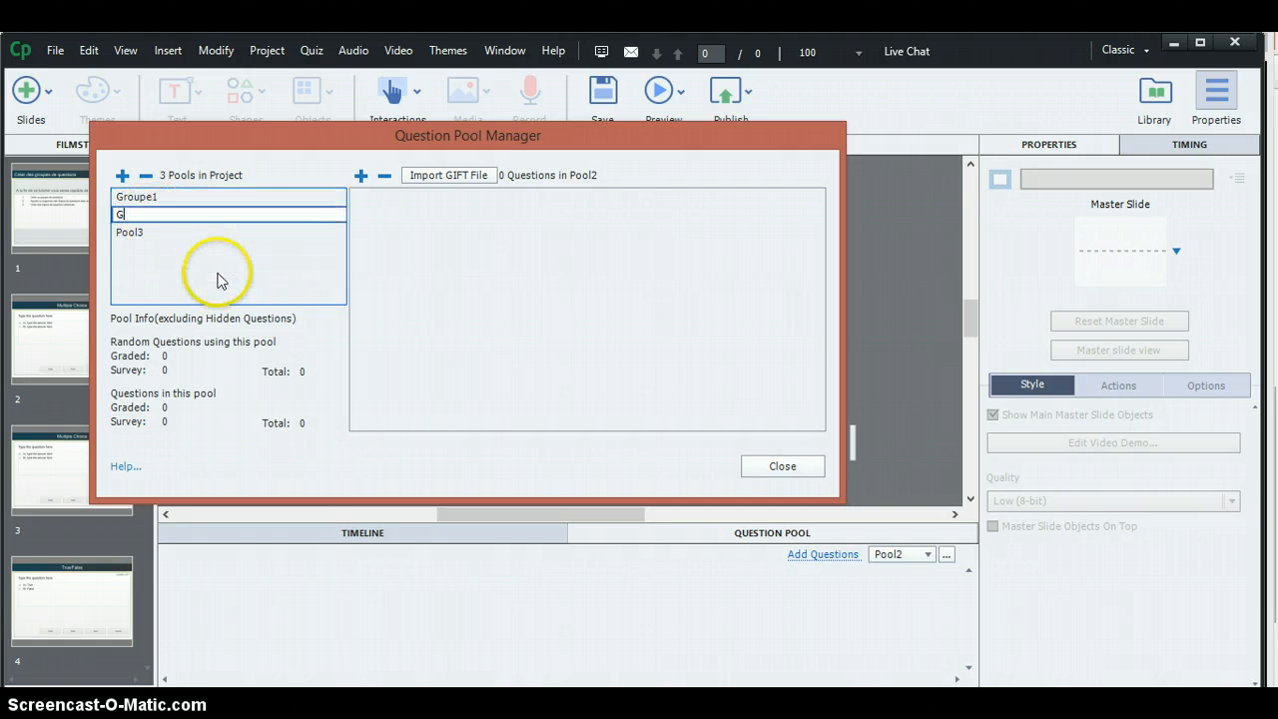
right_click(160, 231)
click(244, 282)
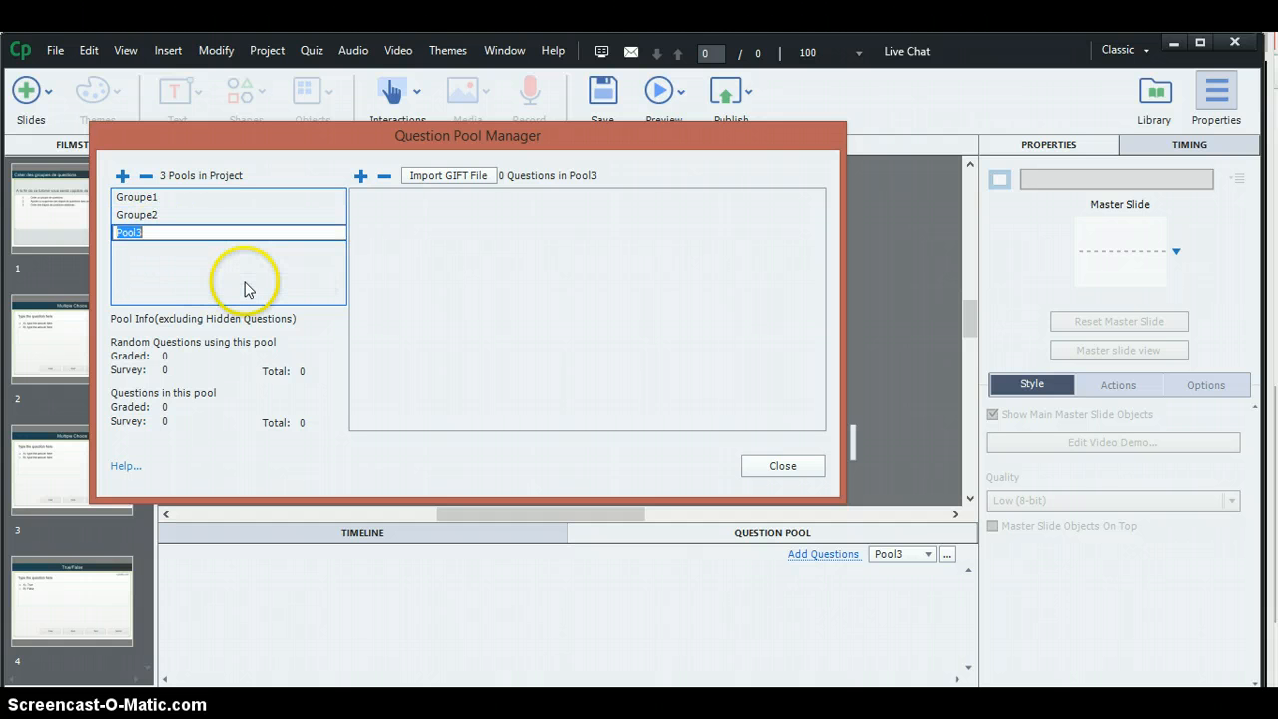
text(Groupe3)
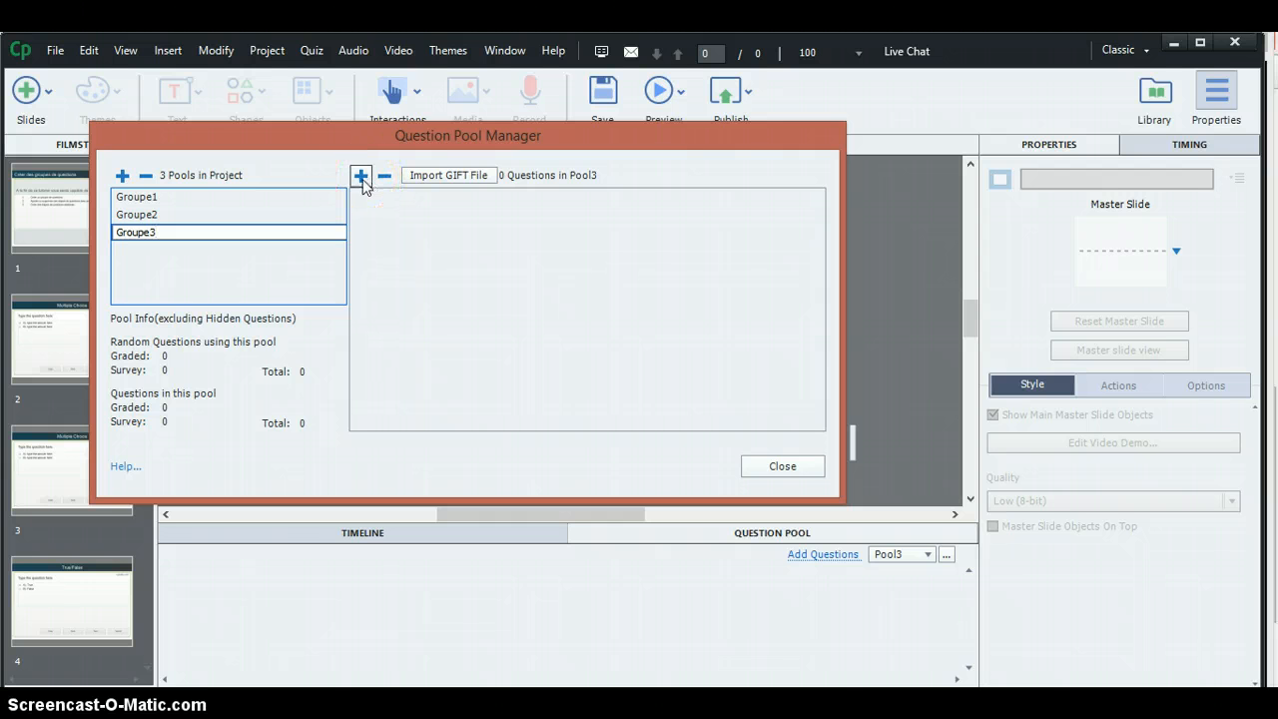
- Insert 2 graded Multiple Choice questions into the Groupe3 pool
click(361, 178)
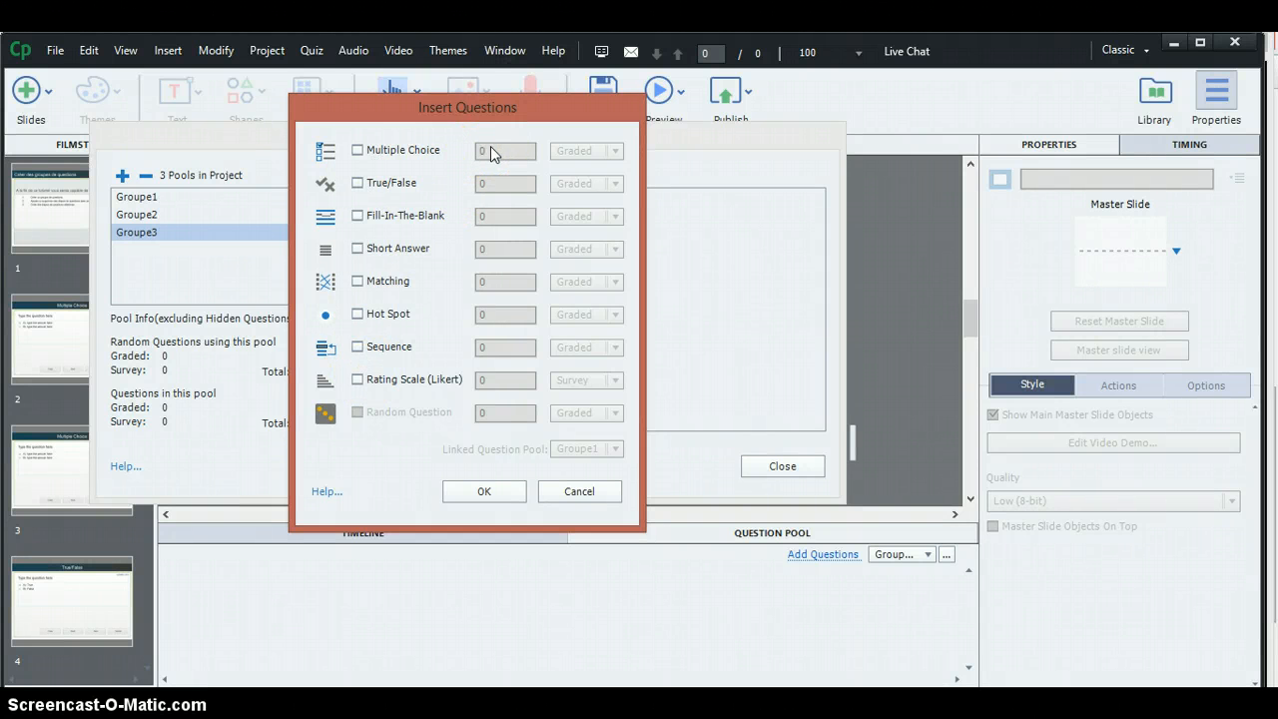
click(357, 149)
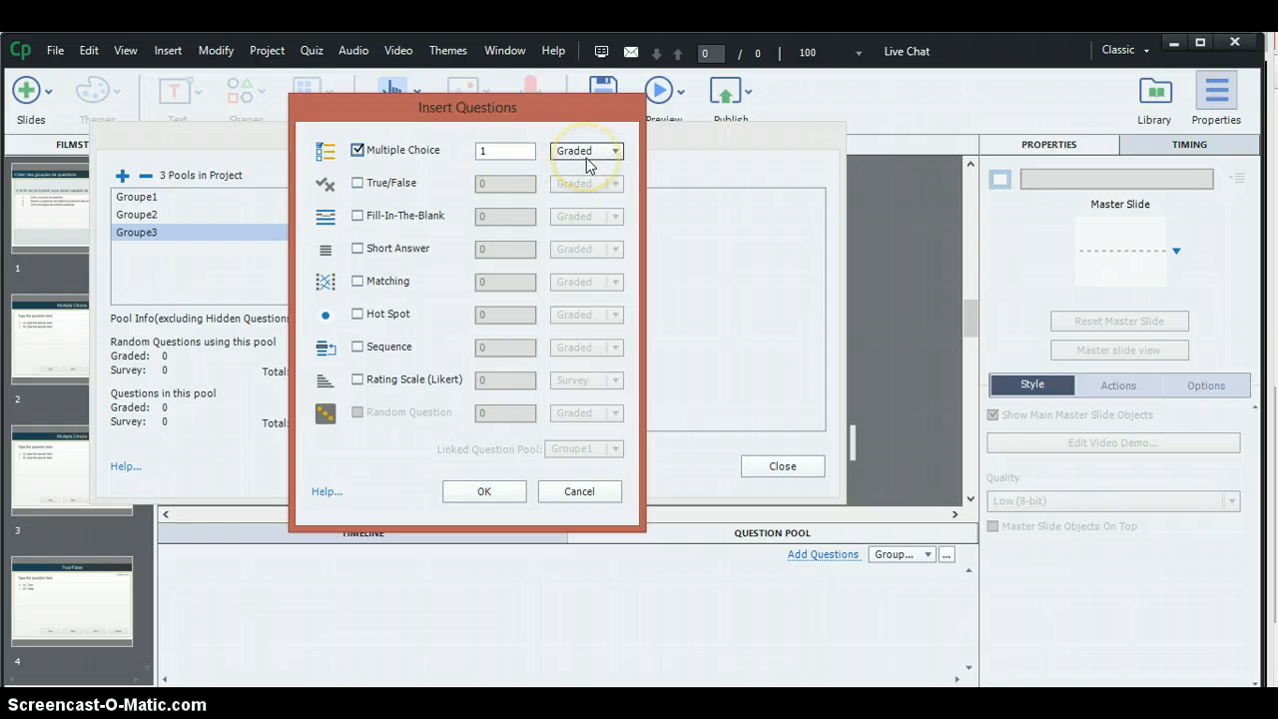
click(586, 158)
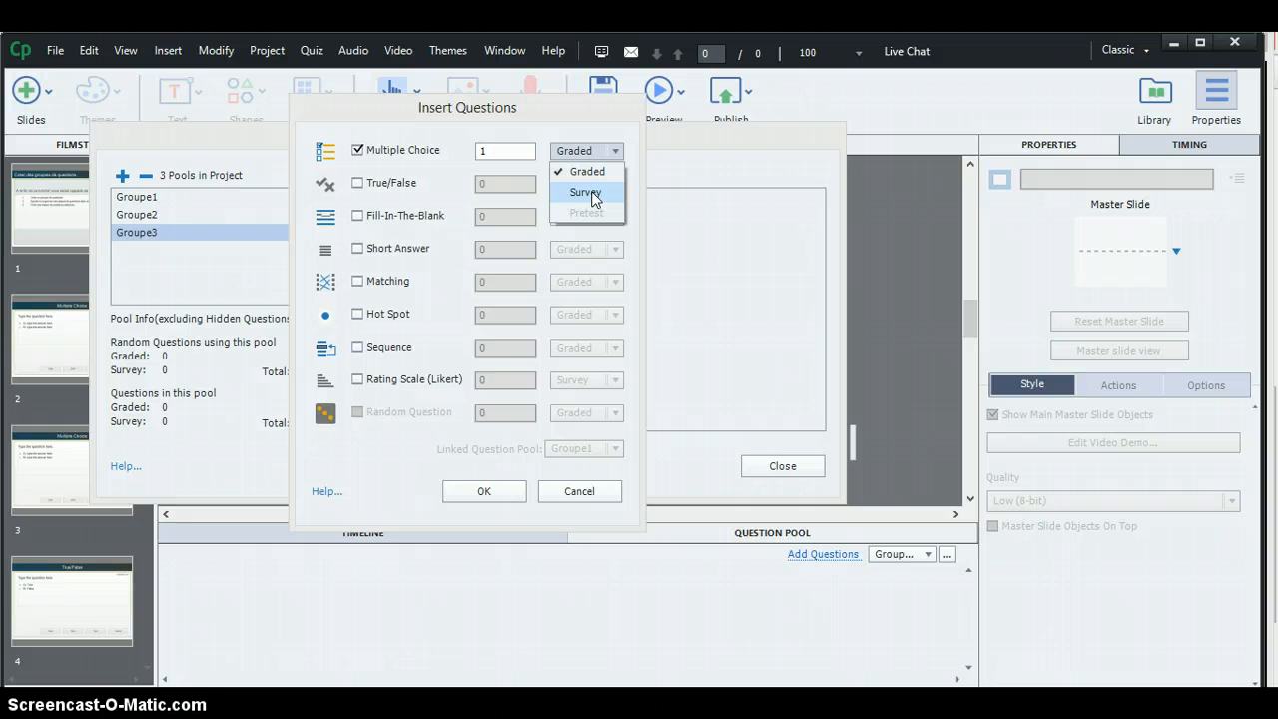
click(436, 188)
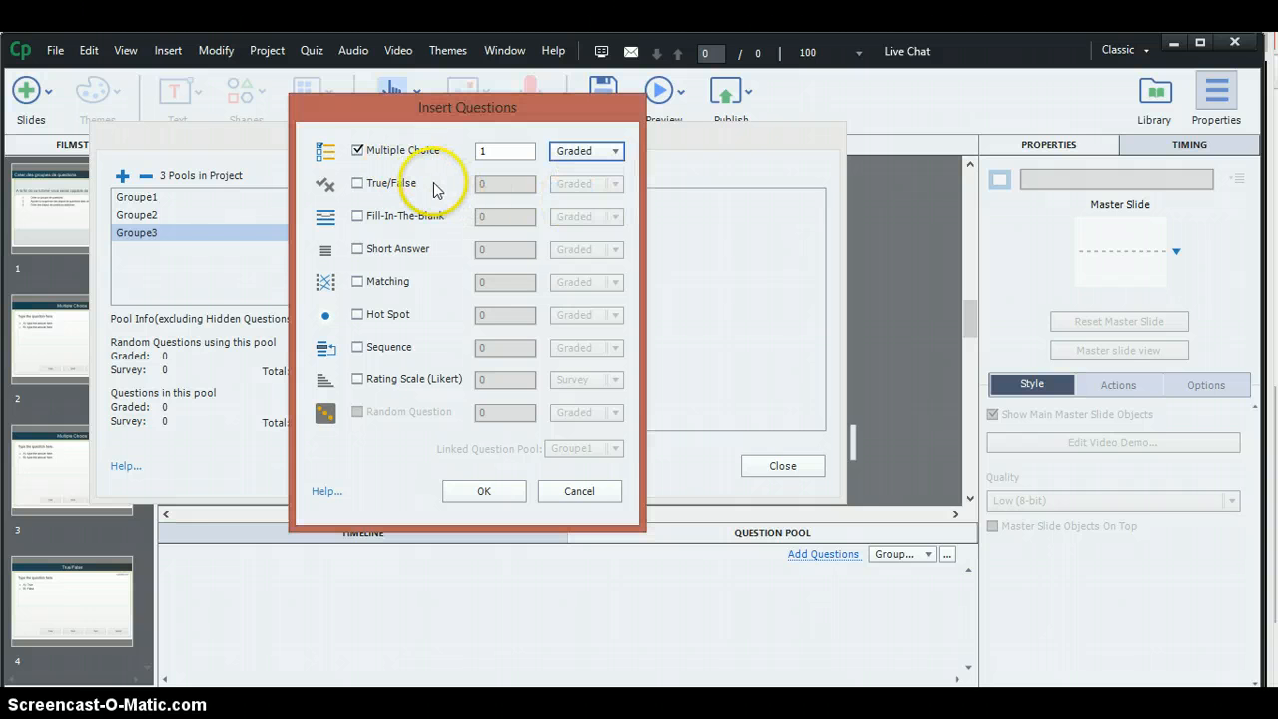
double_click(492, 150)
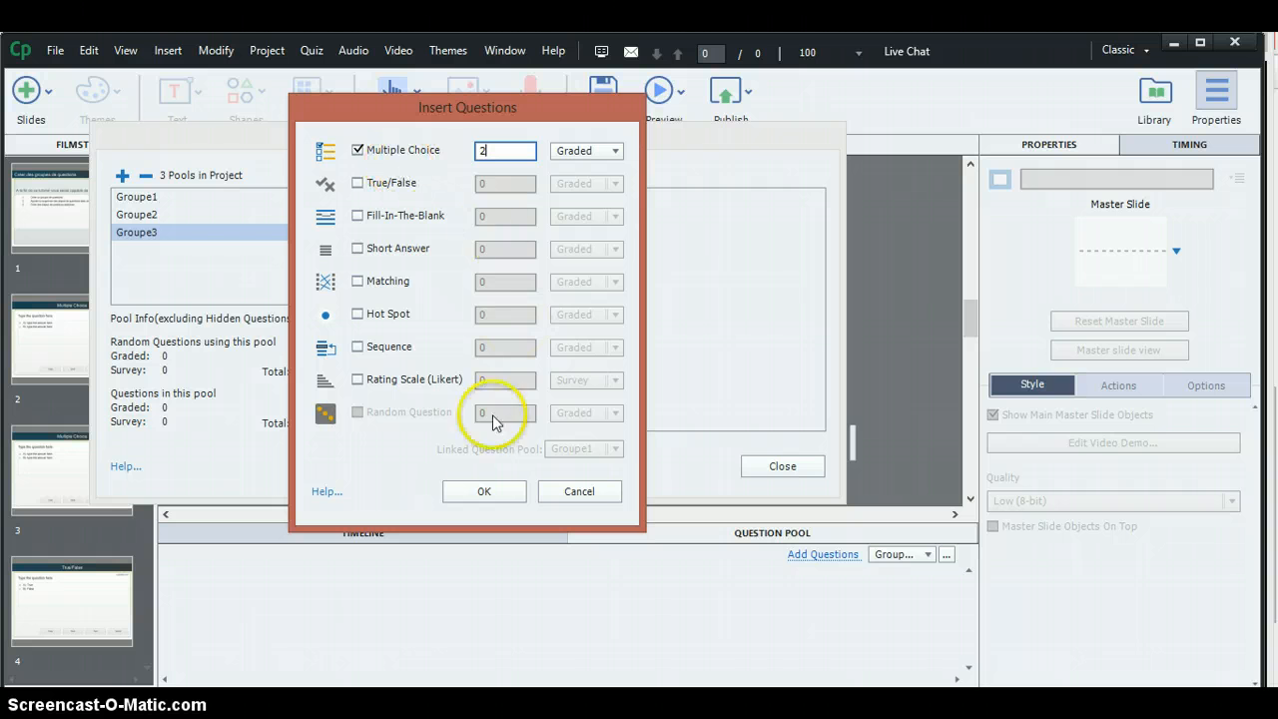
click(479, 496)
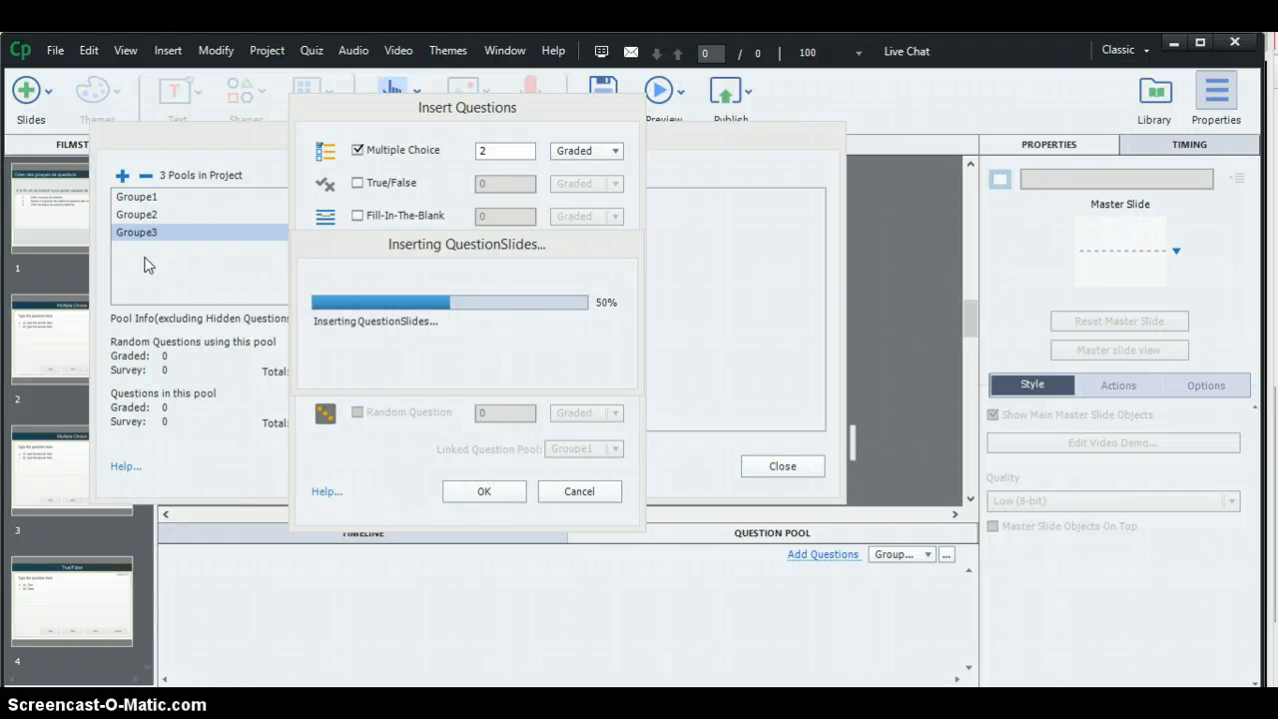
- Review the questions in Groupe1, Groupe2 and Groupe3, and close the Question Pool Manager
click(134, 198)
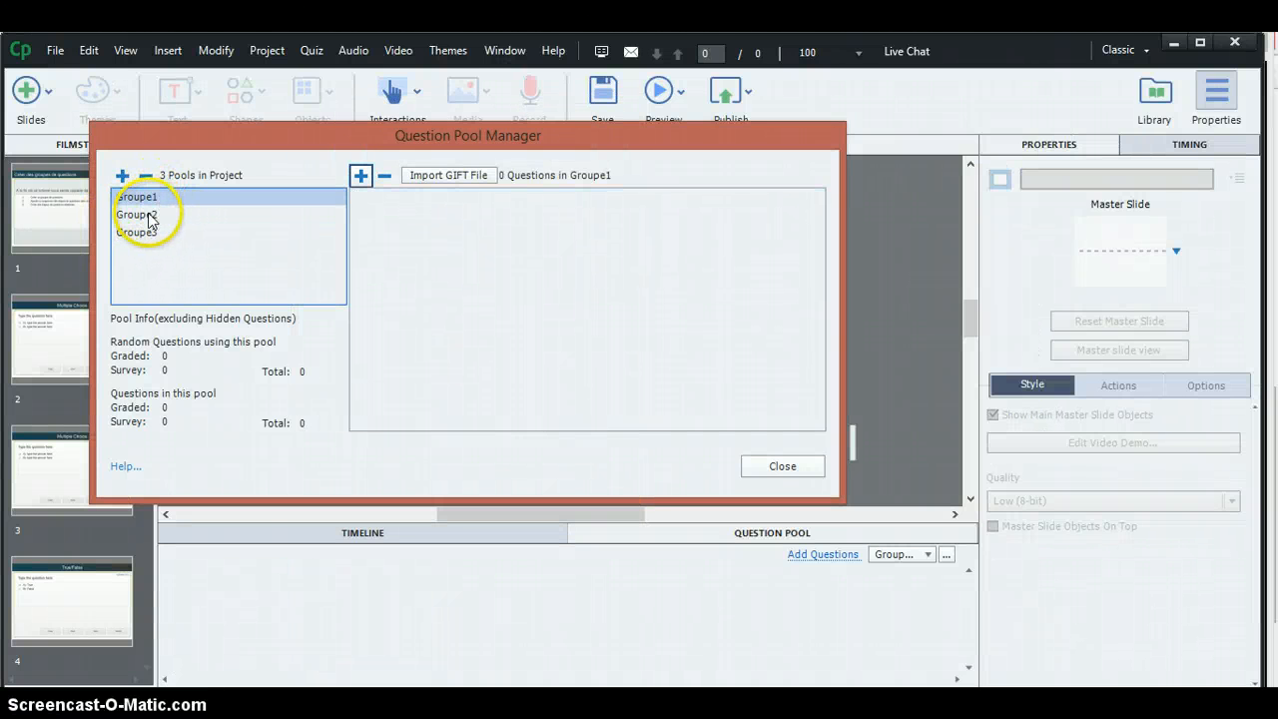
click(149, 216)
click(154, 233)
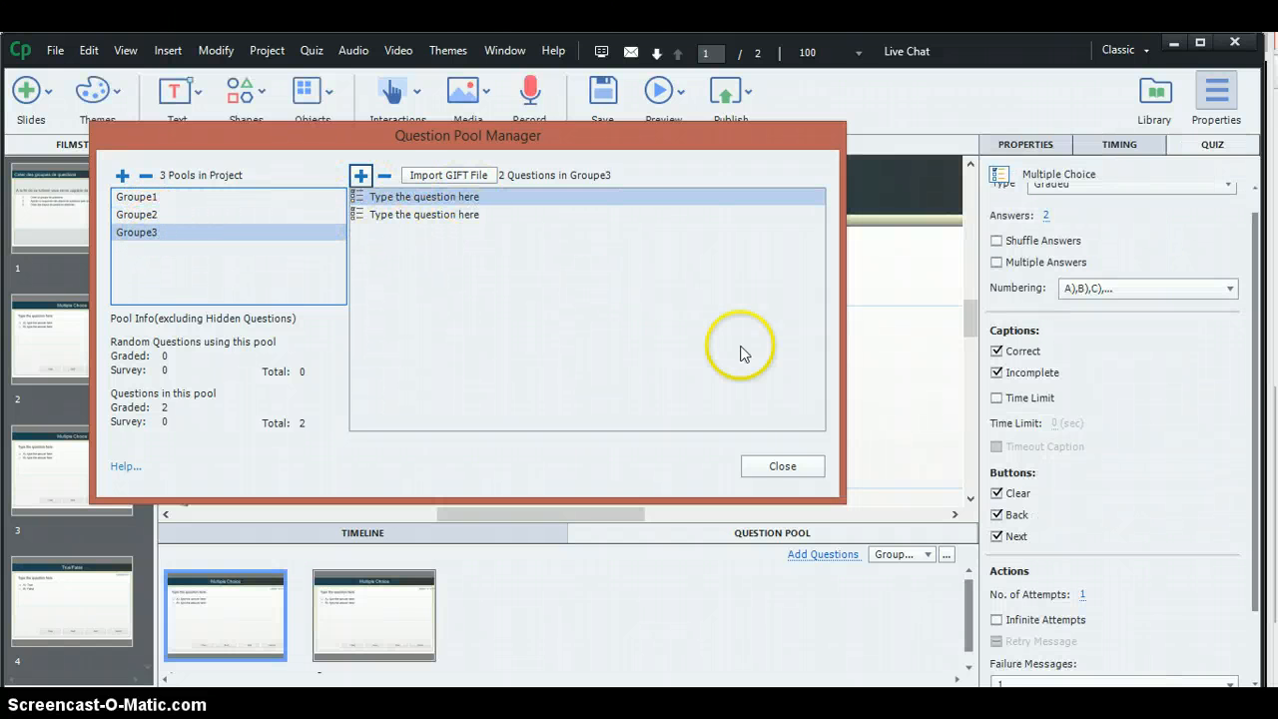
click(783, 469)
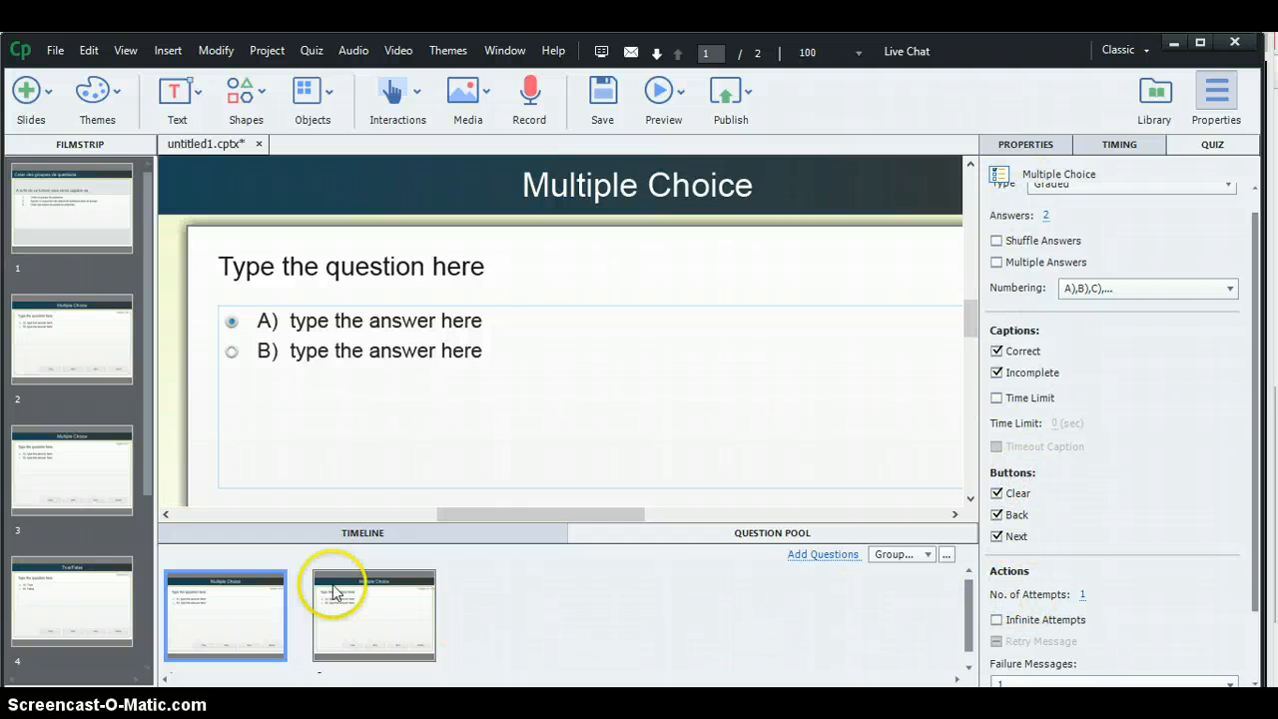
- Move the first Multiple Choice question, slide 2 of the project, to the Groupe1 pool
drag(145, 477, 155, 556)
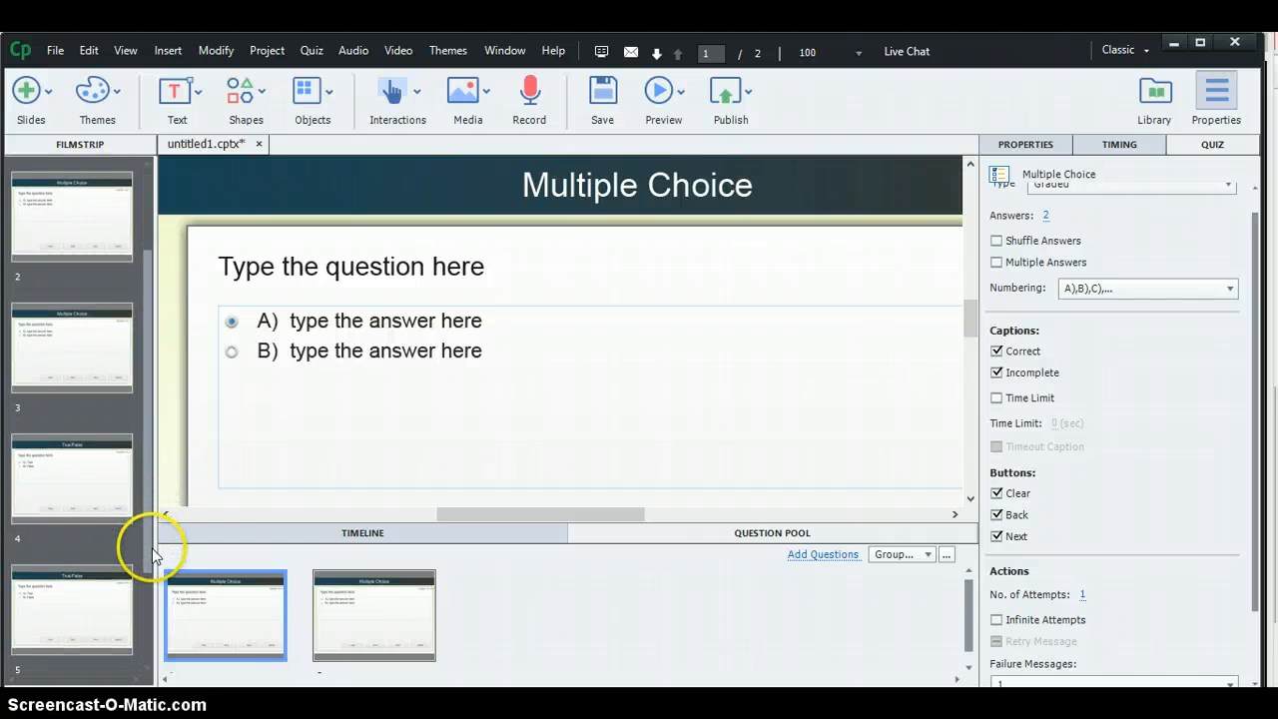
click(72, 227)
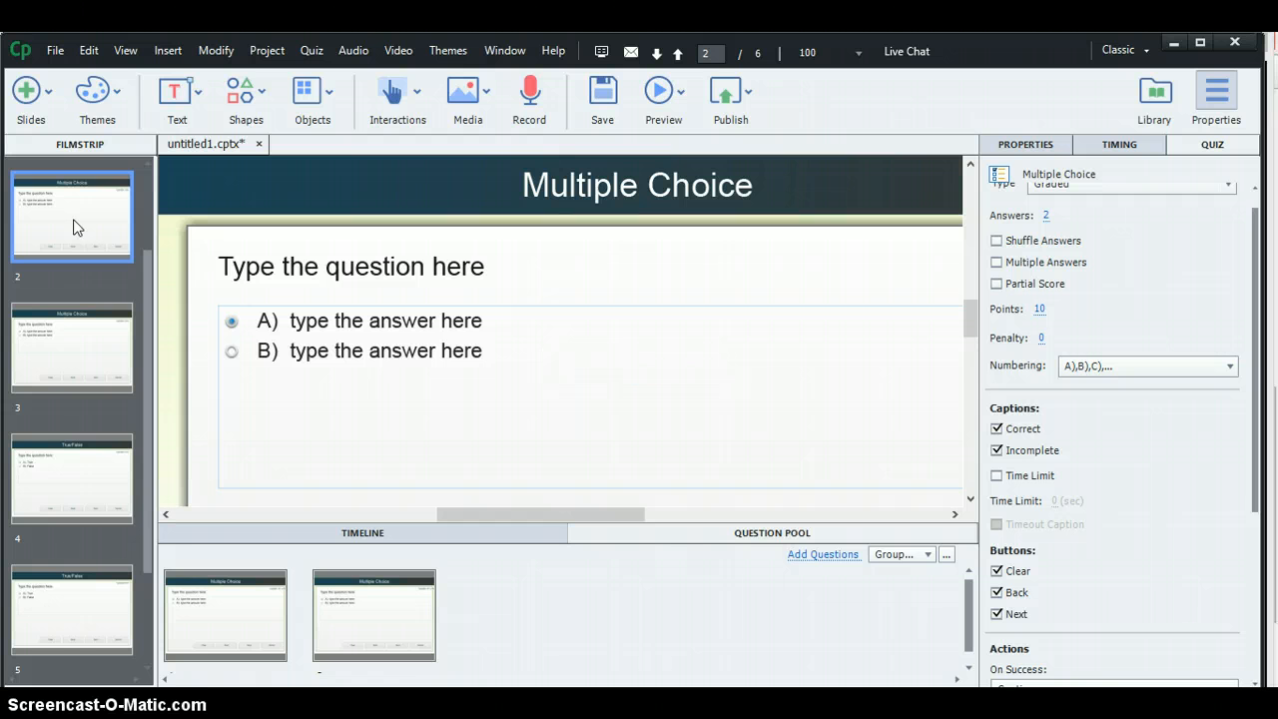
right_click(76, 226)
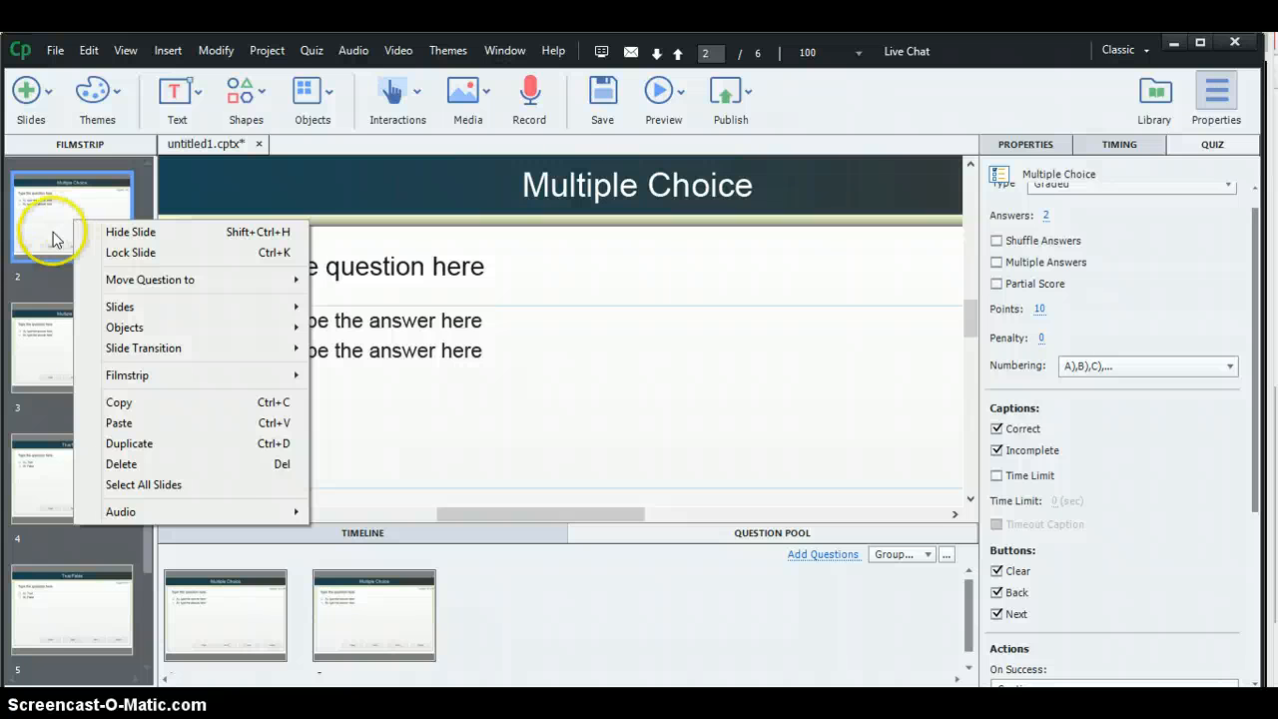
mouse_move(175, 281)
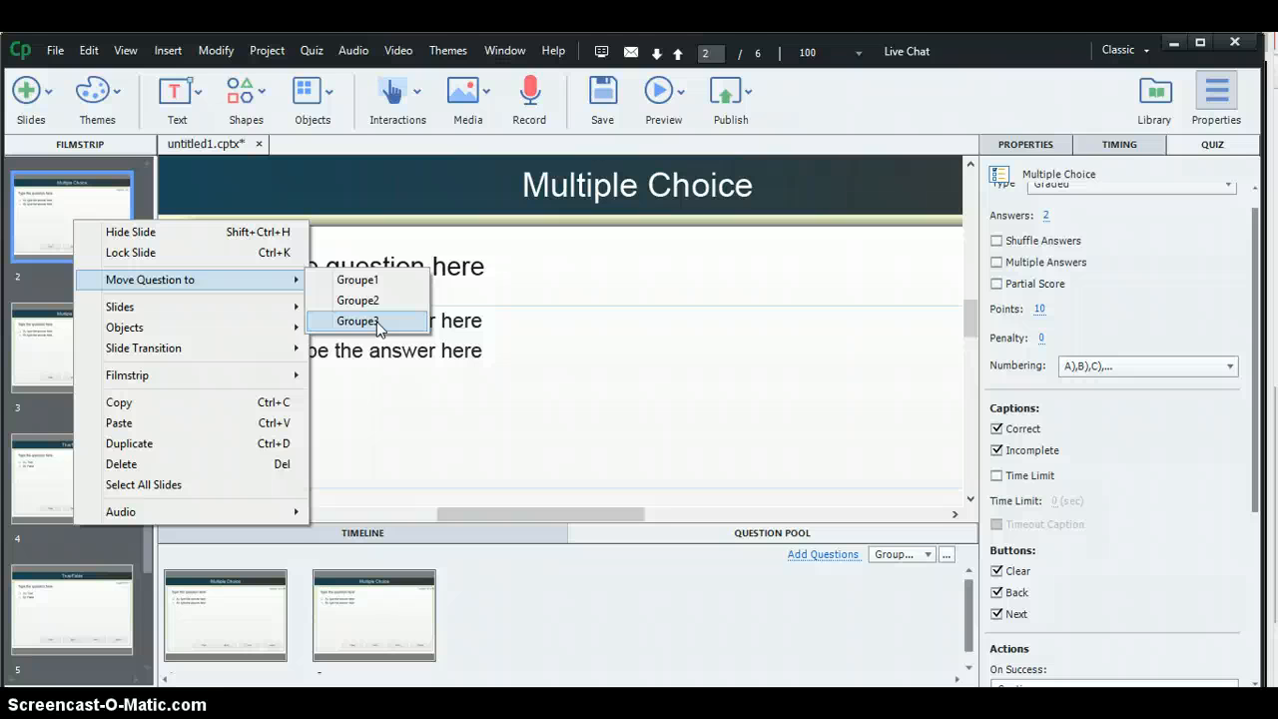
click(342, 281)
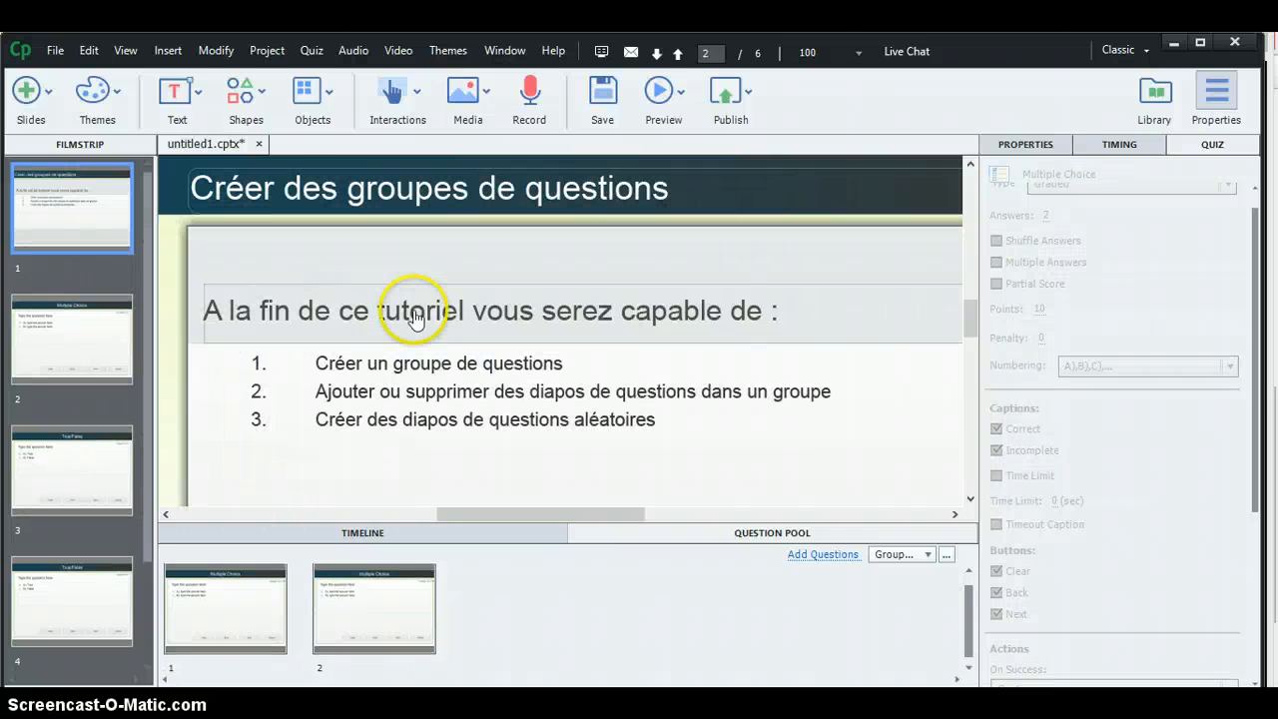
- Display the Groupe1 pool and move the remaining Multiple Choice question slide of the project into it
click(923, 555)
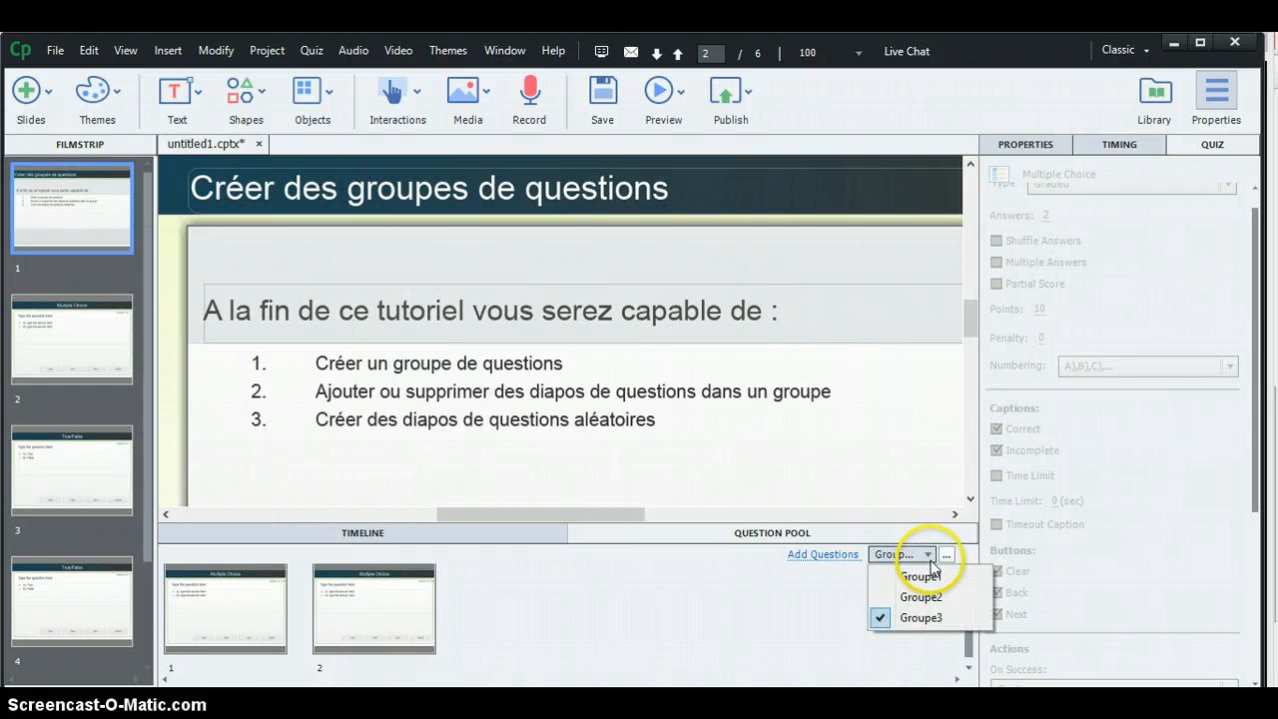
click(924, 578)
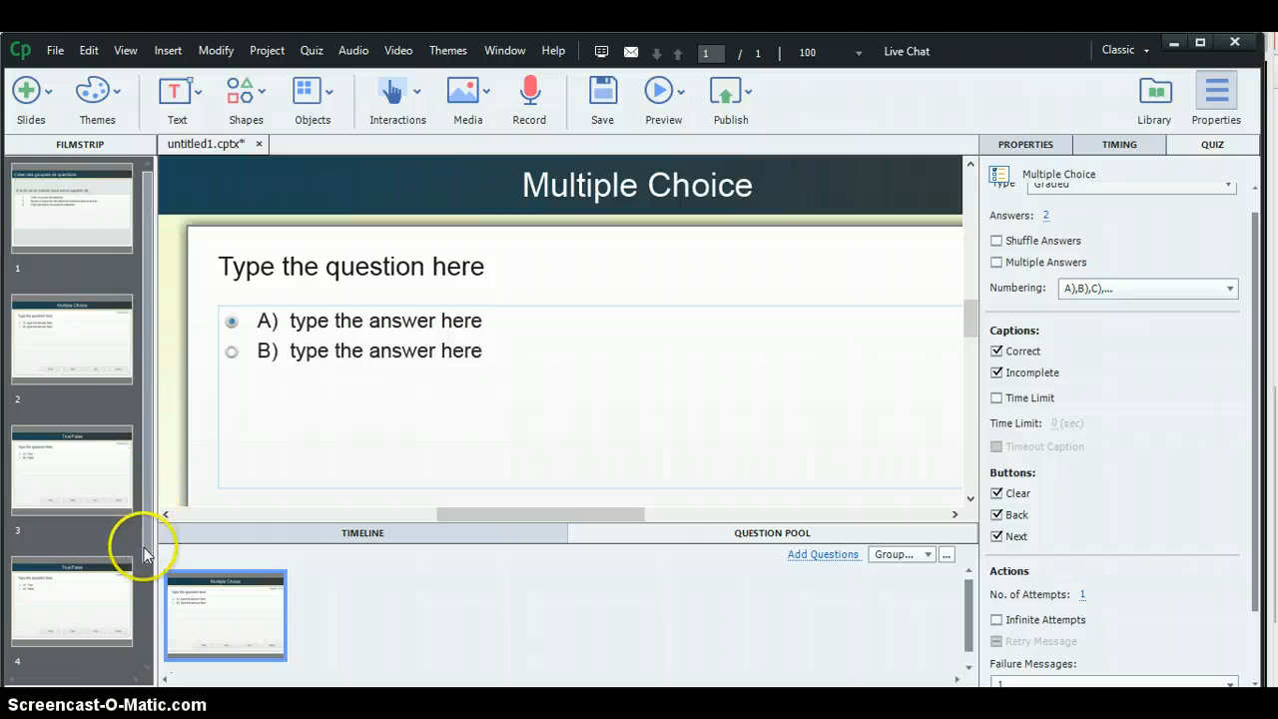
scroll(144, 547, down, 2)
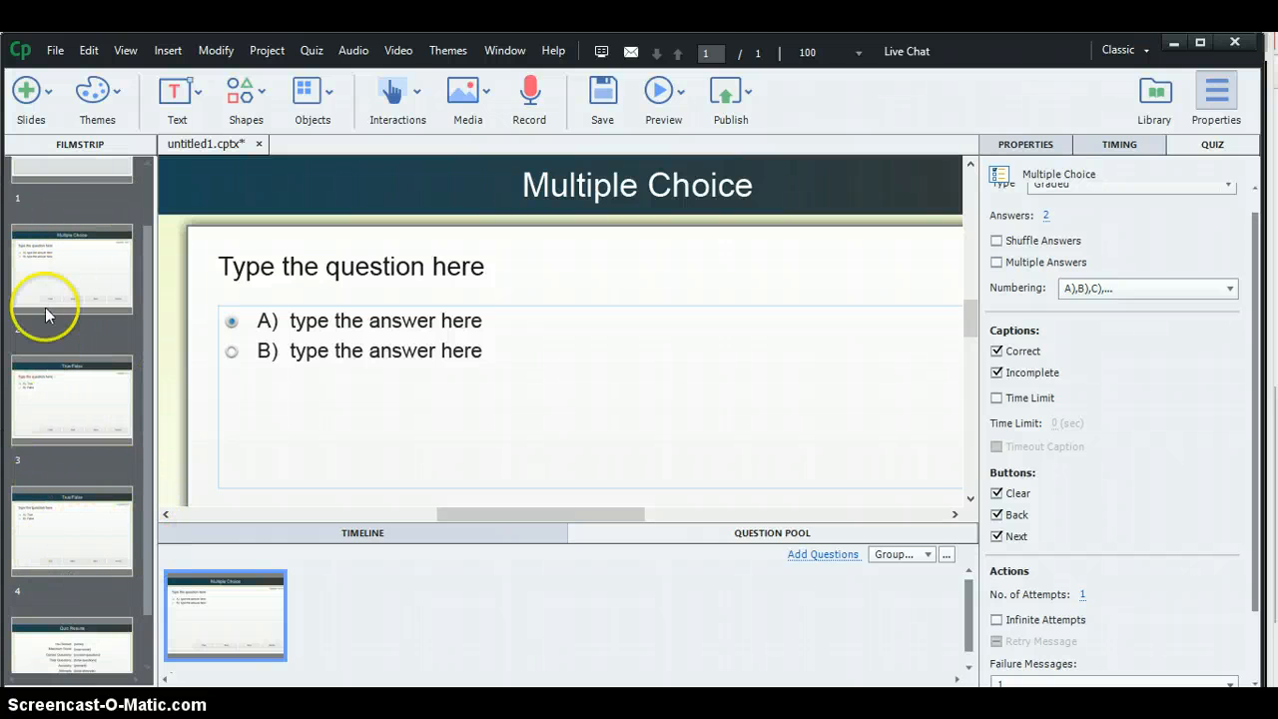
click(62, 281)
right_click(66, 278)
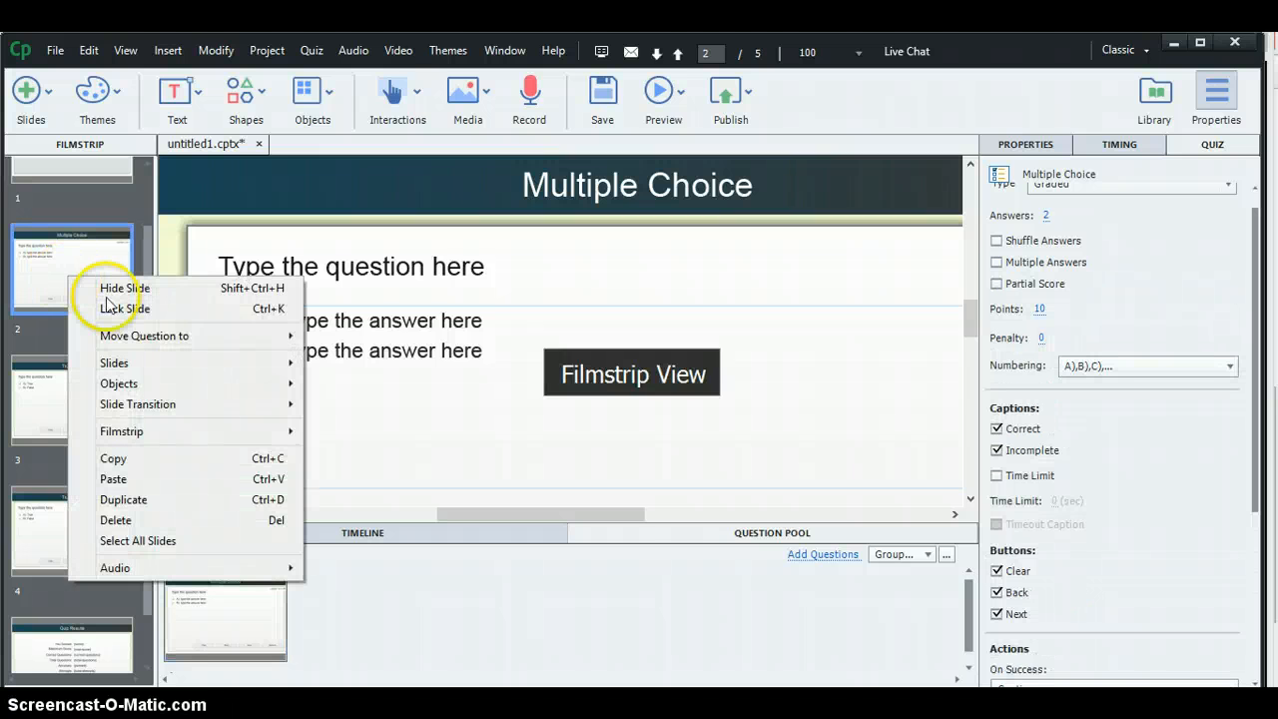
mouse_move(97, 333)
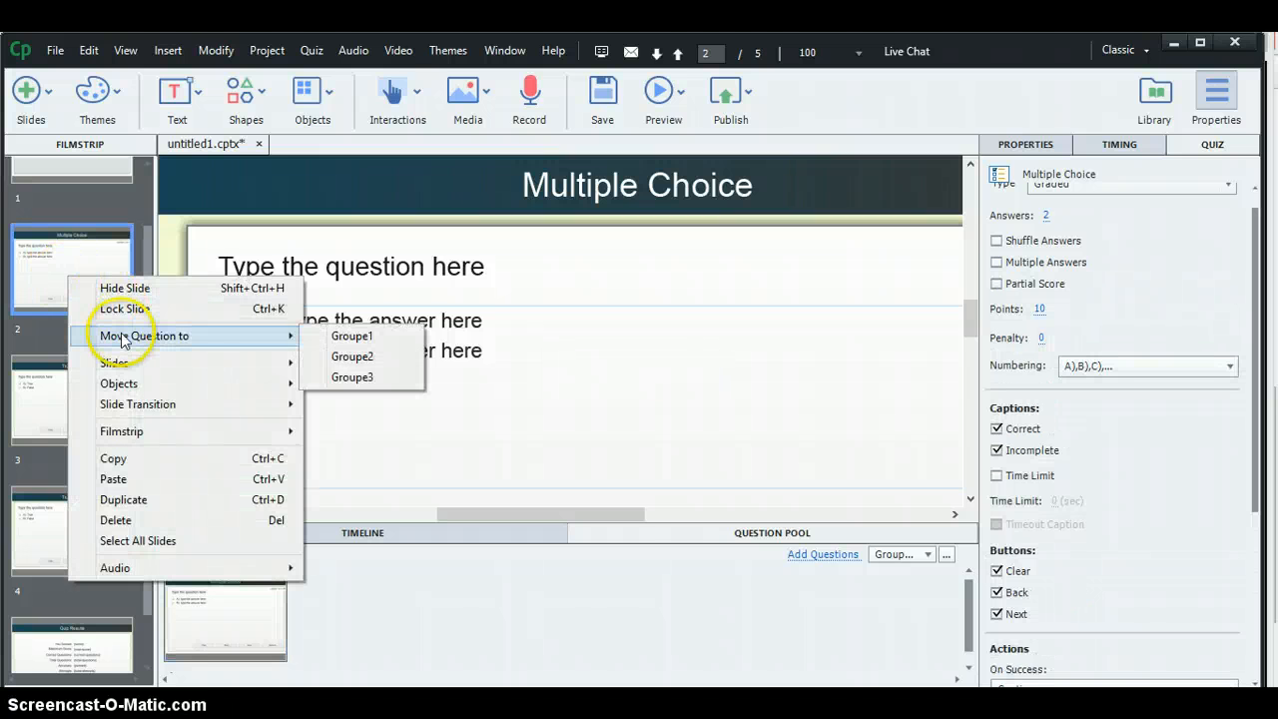
click(376, 341)
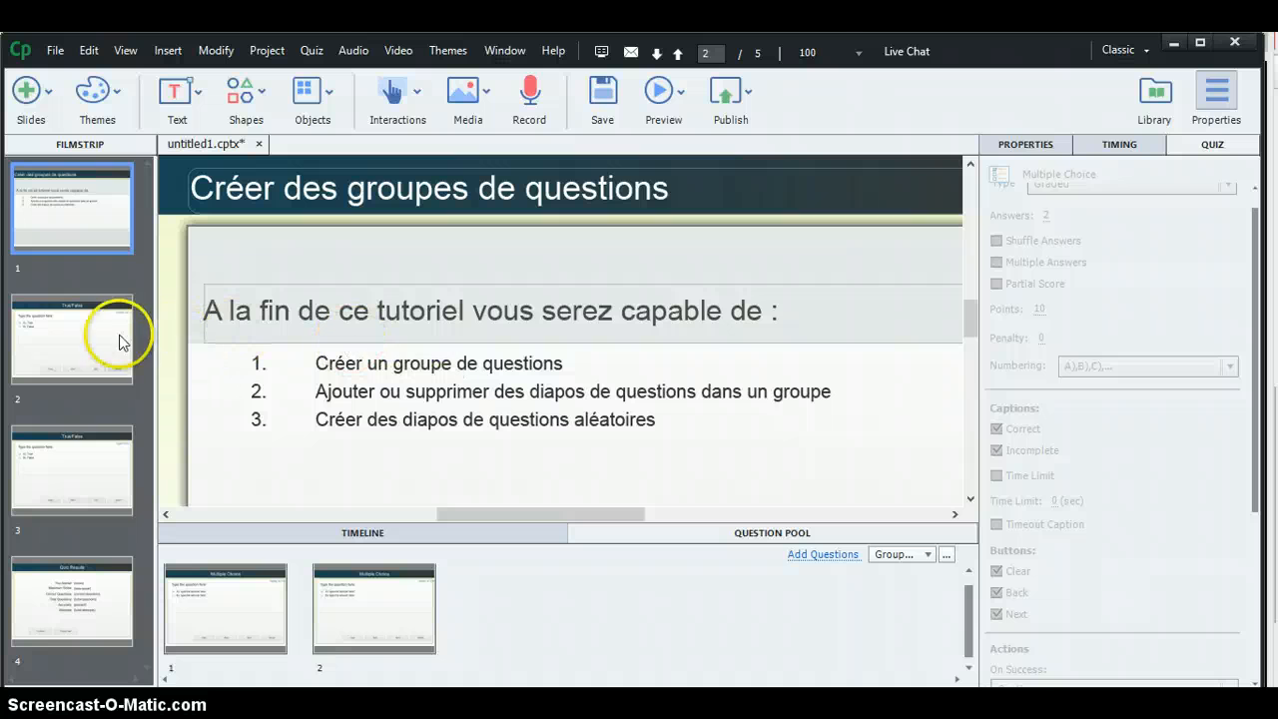
- Move both True/False question slides from the project to the Groupe2 pool
right_click(64, 335)
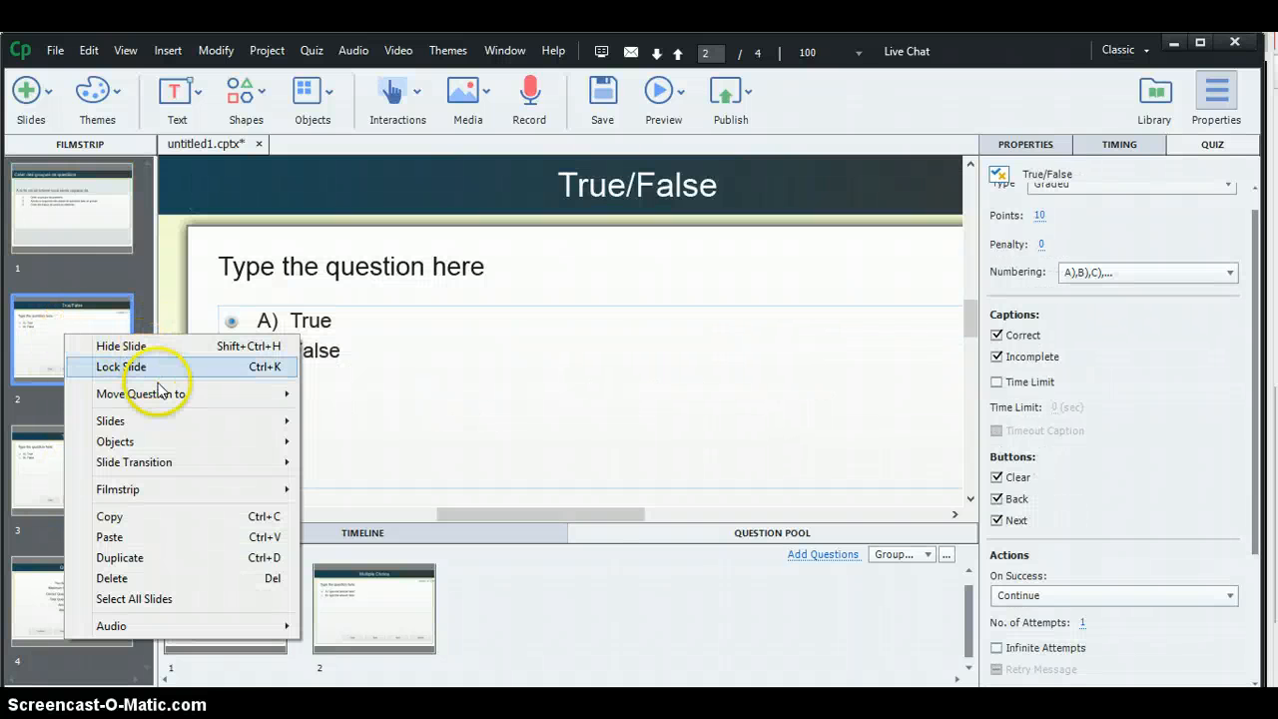
mouse_move(156, 392)
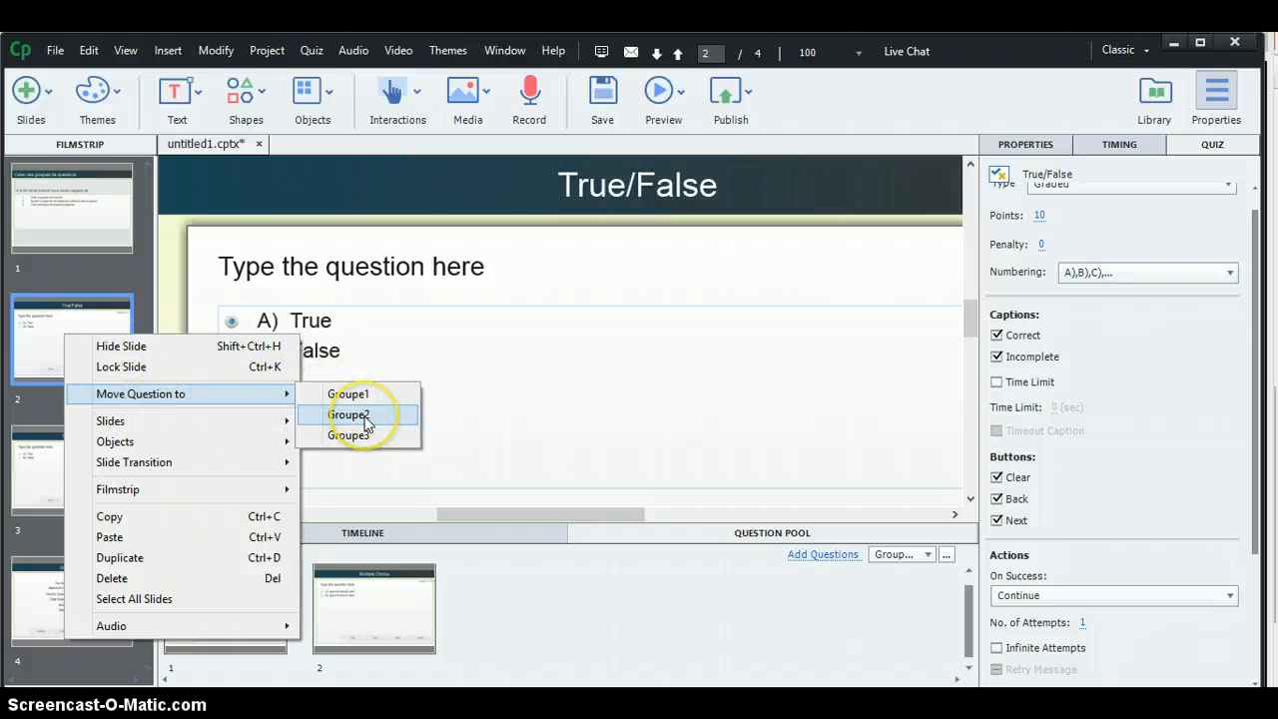
click(363, 417)
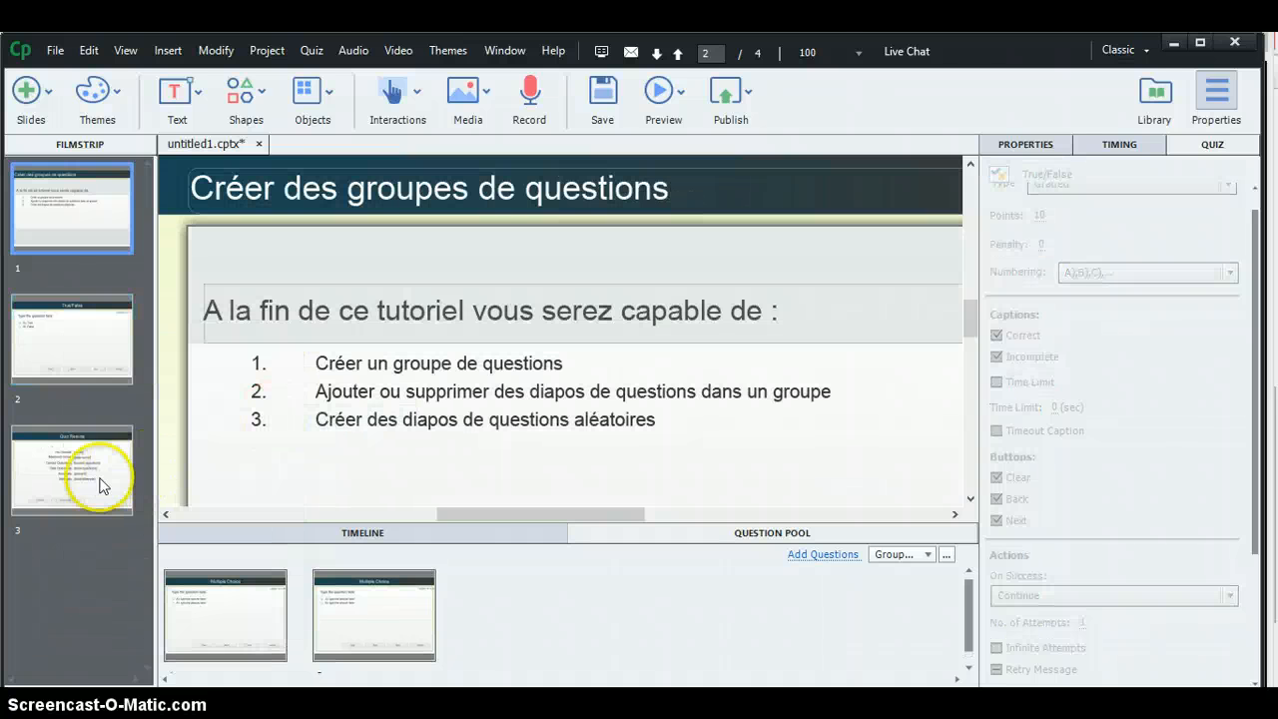
right_click(57, 338)
mouse_move(151, 392)
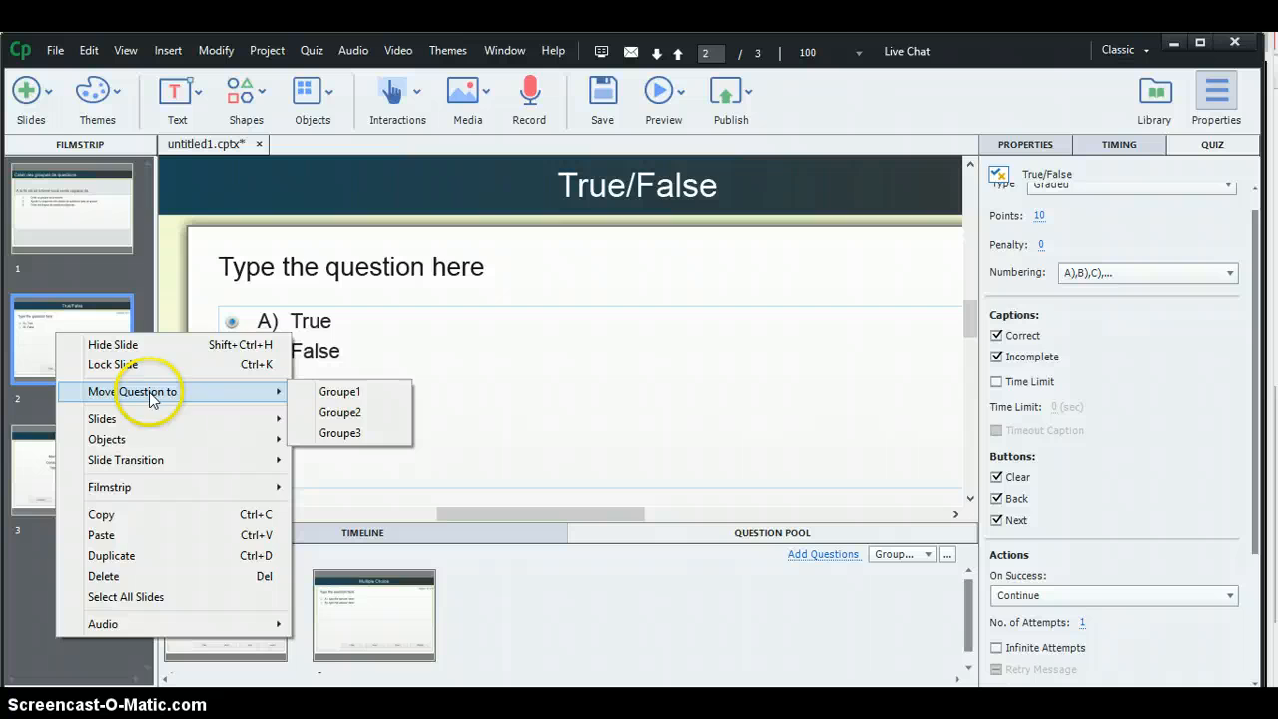
click(362, 416)
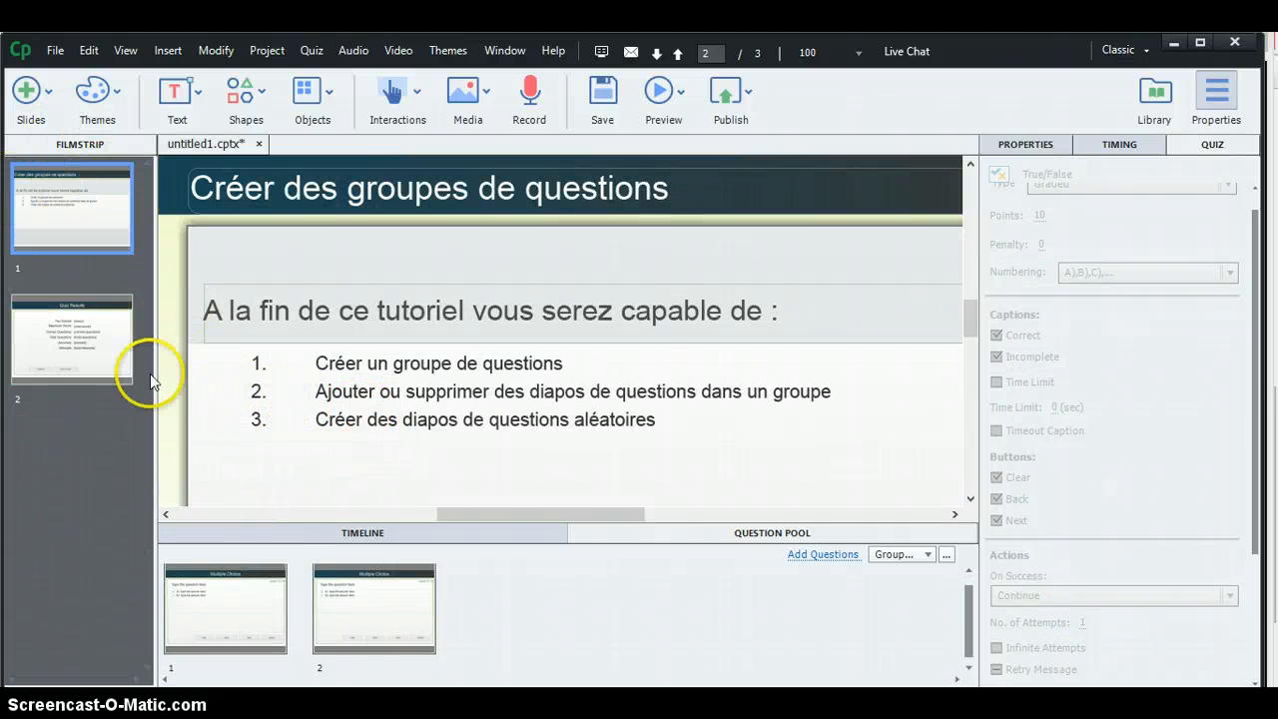
- Examine the question slides held in the Groupe1, Groupe2 and Groupe3 pools one after another
click(926, 555)
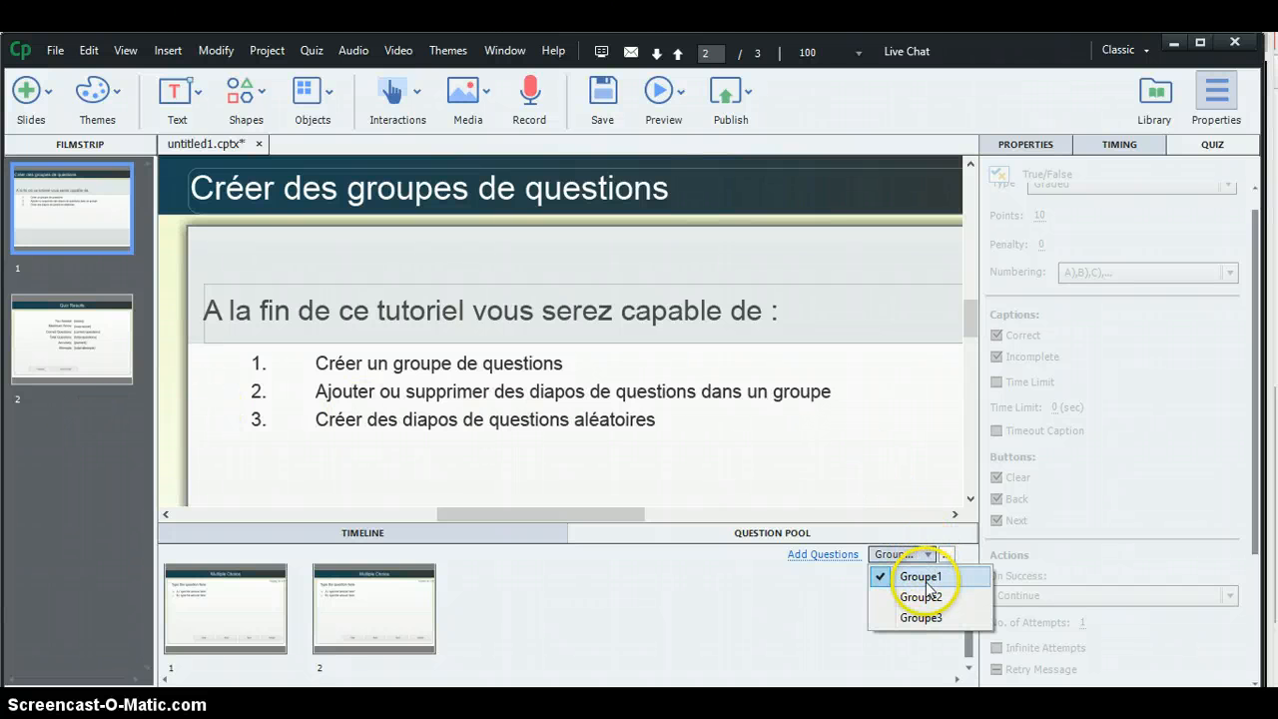
click(921, 577)
click(927, 557)
click(925, 595)
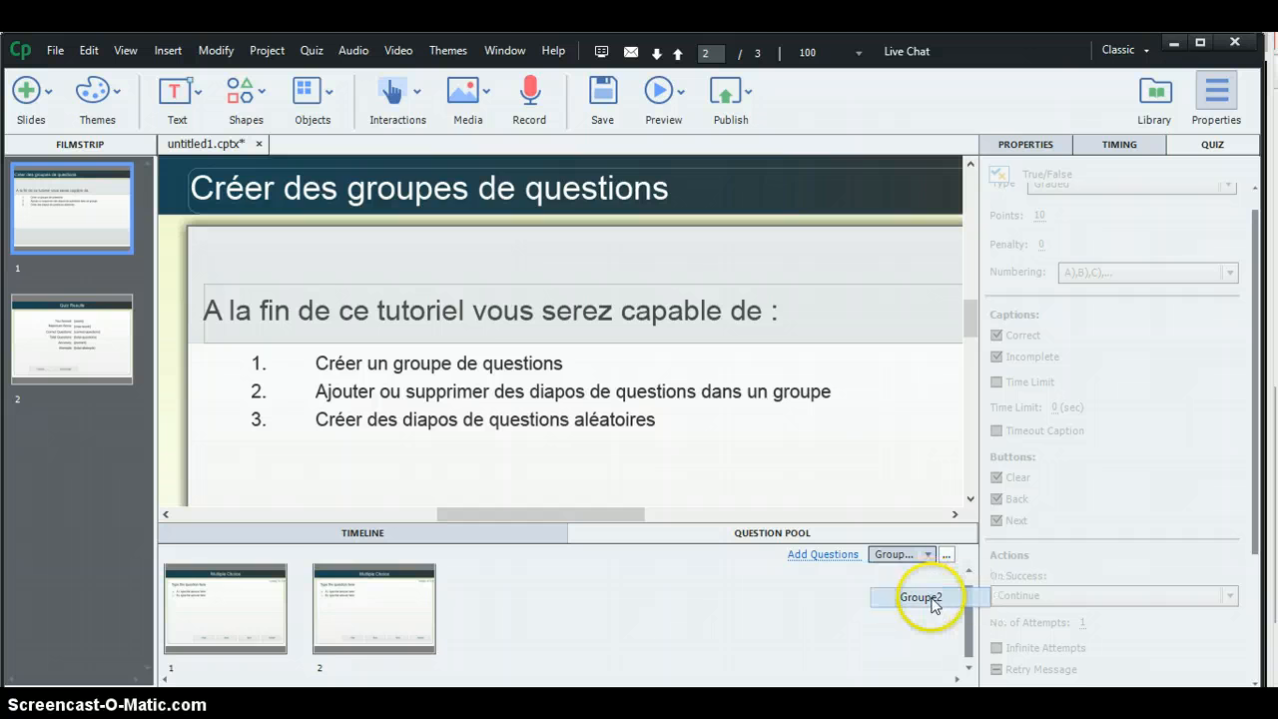
click(926, 555)
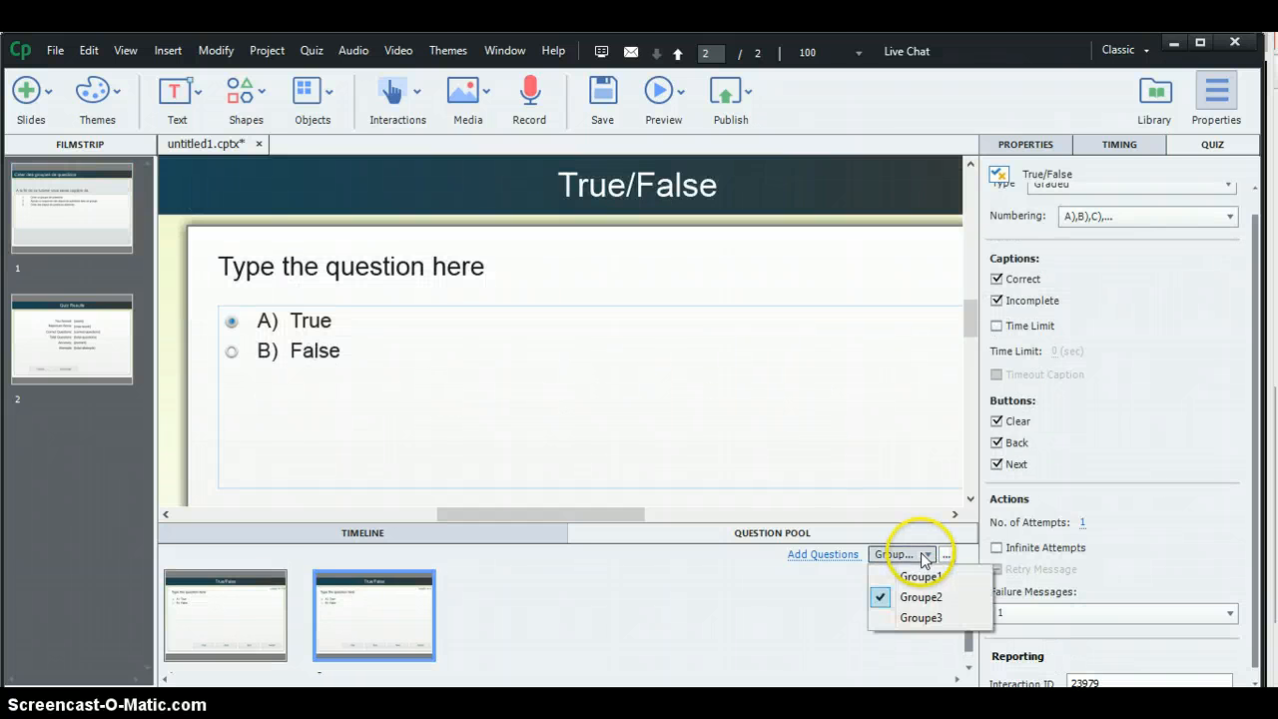
click(920, 618)
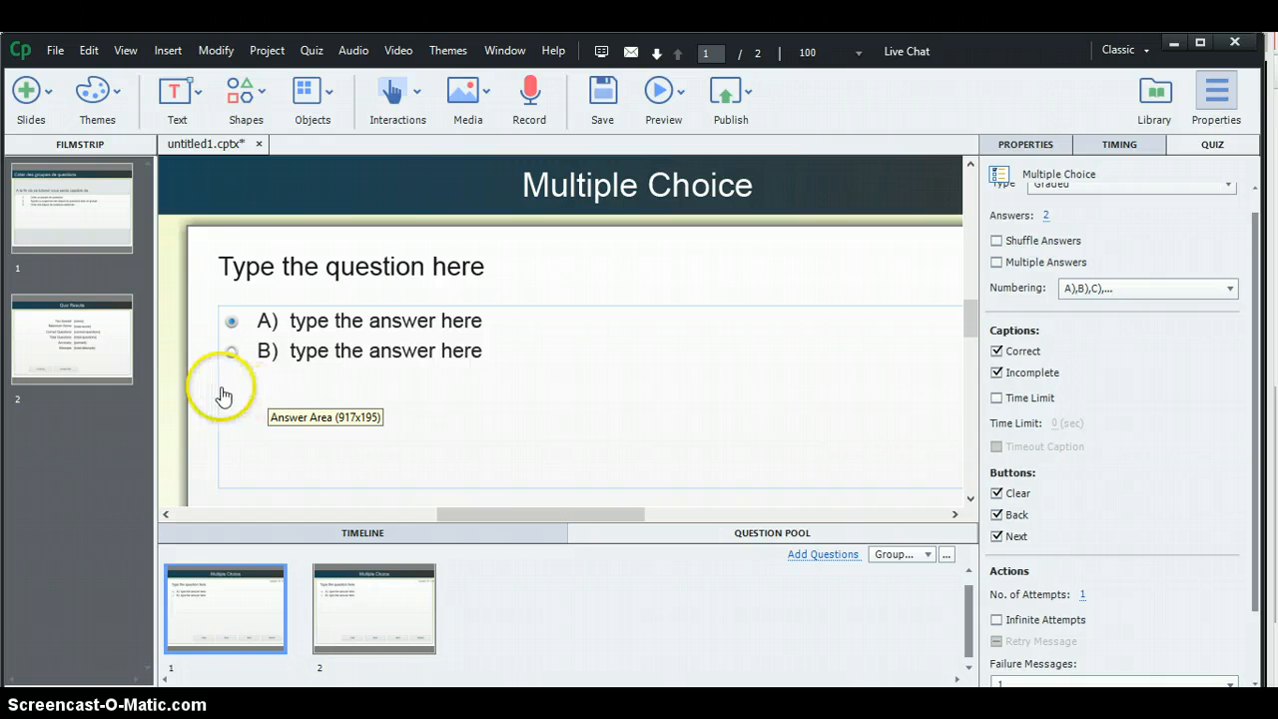
- Insert three graded Random Question slides linked to the Groupe1 pool after slide 1, and display the second of them
click(312, 50)
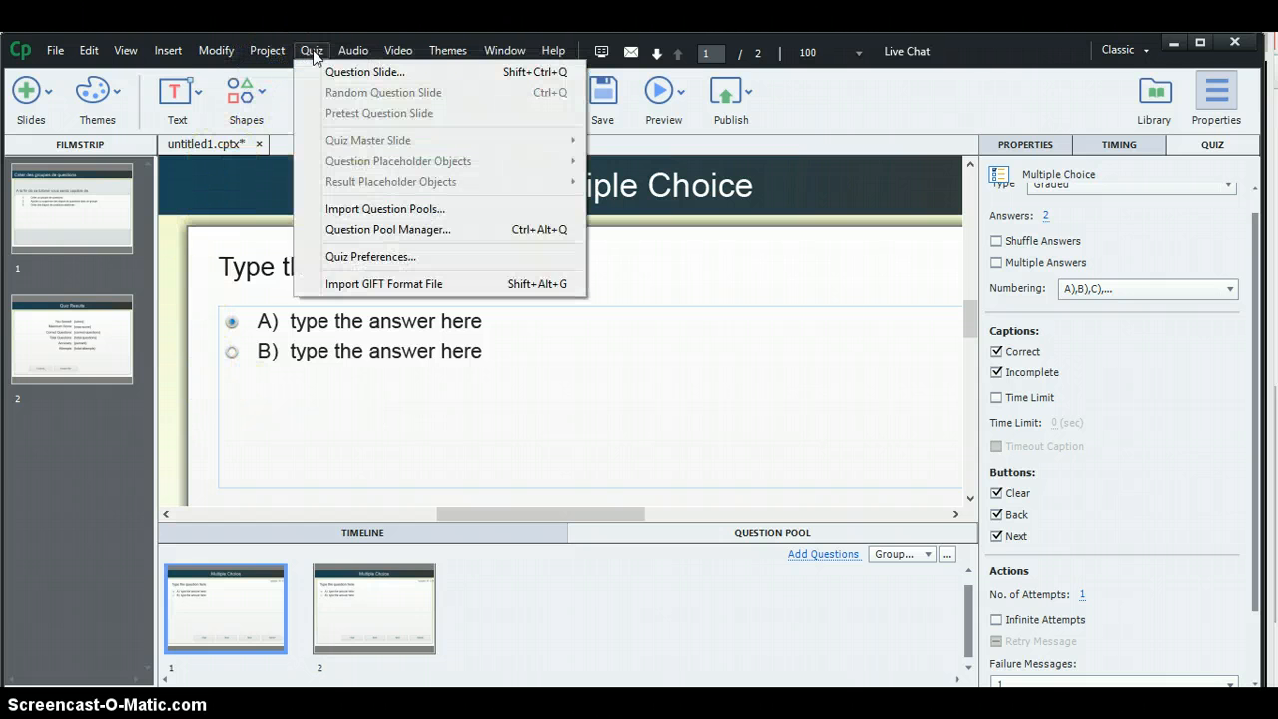
click(64, 442)
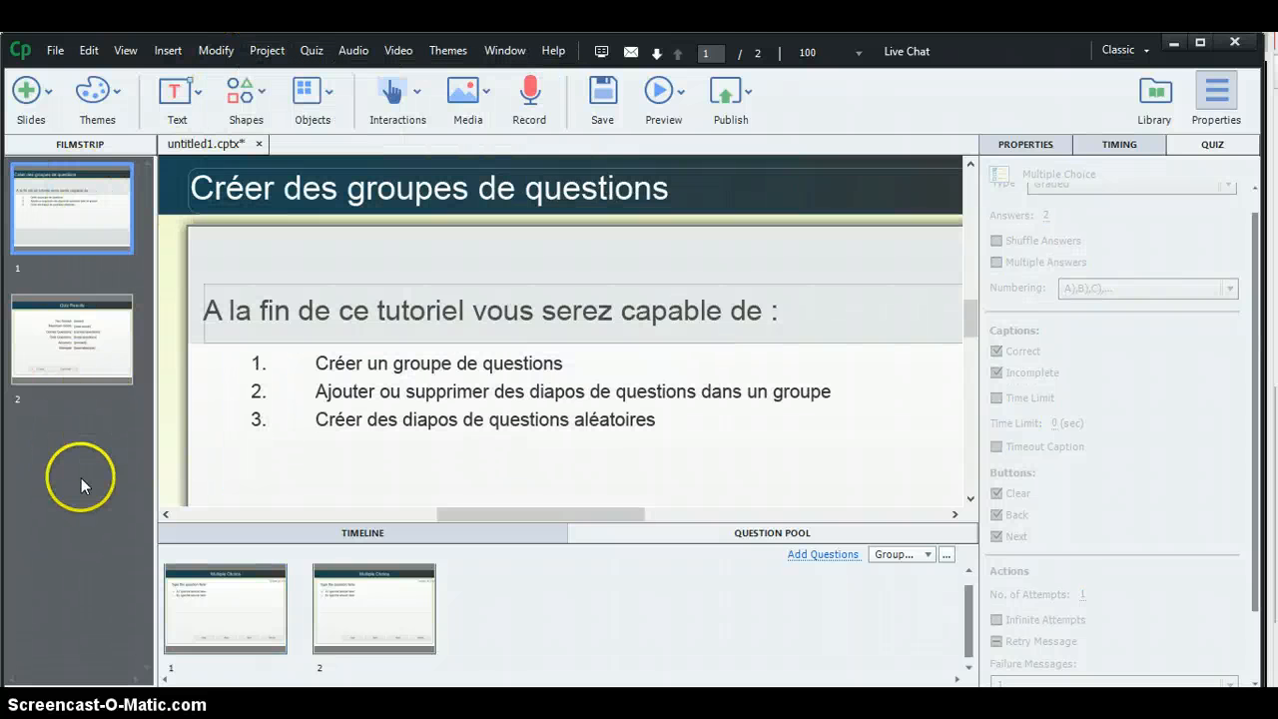
click(312, 50)
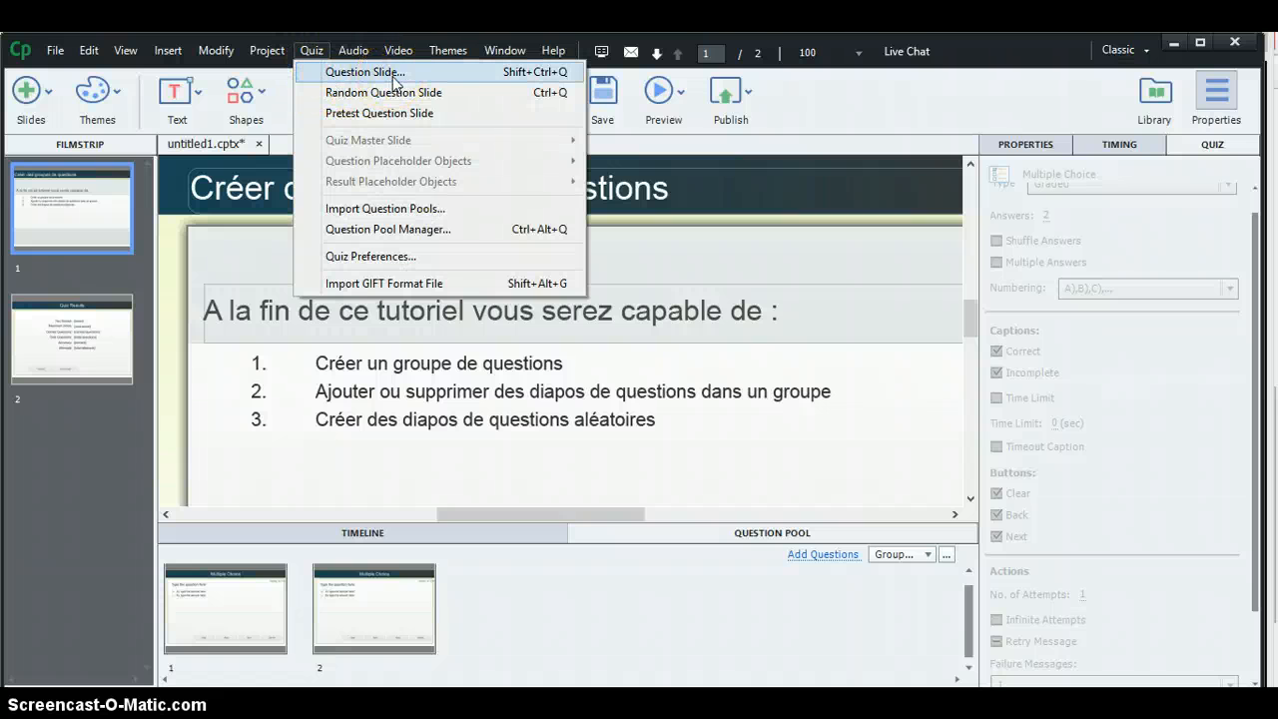
click(365, 72)
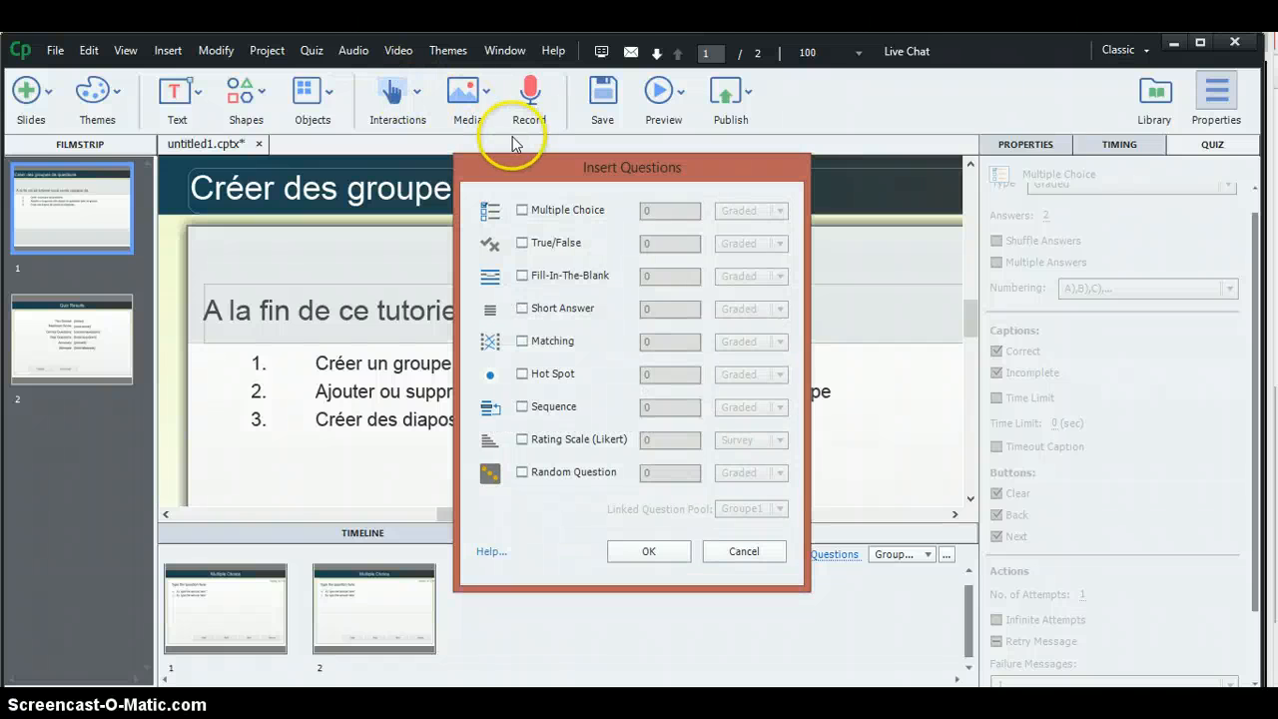
click(520, 475)
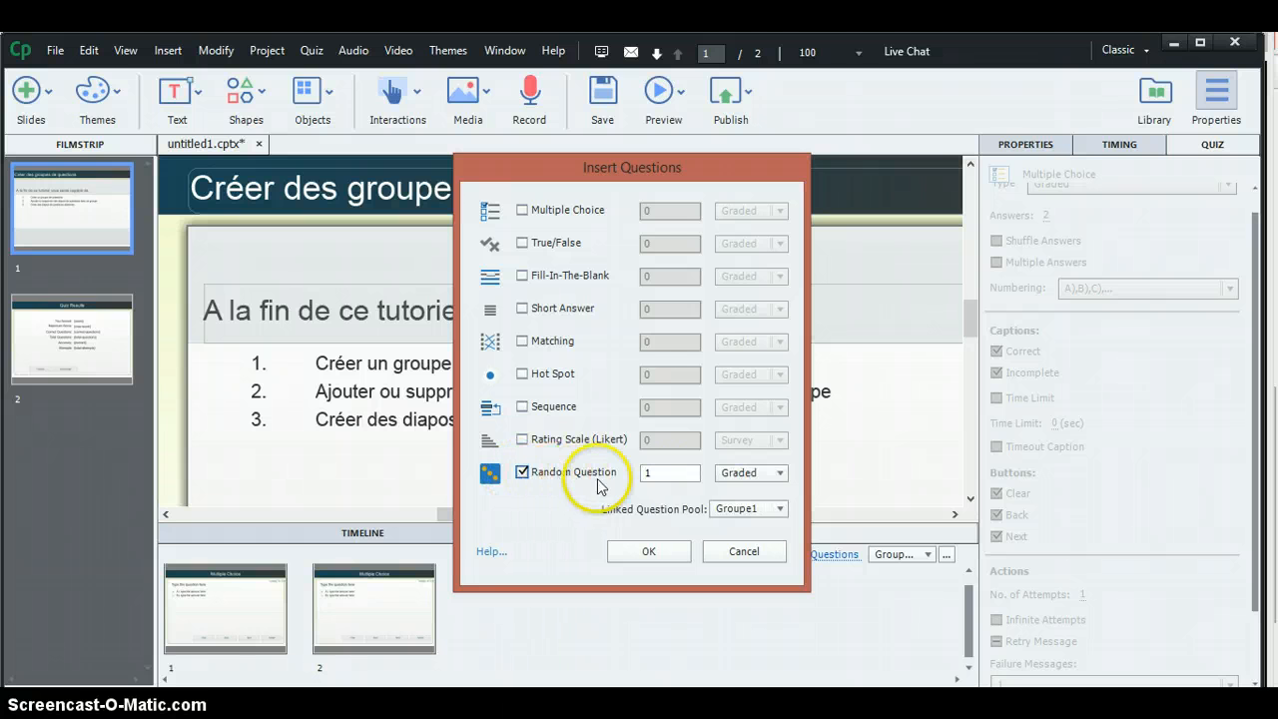
double_click(671, 475)
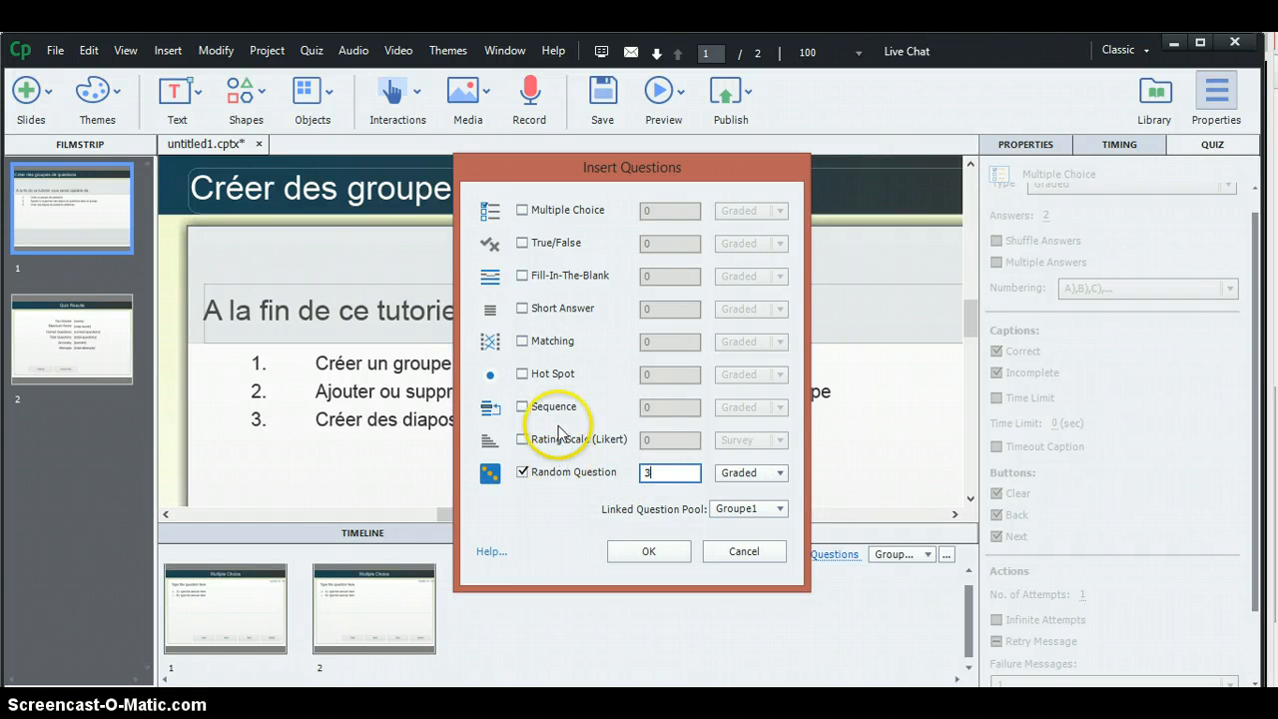
click(778, 511)
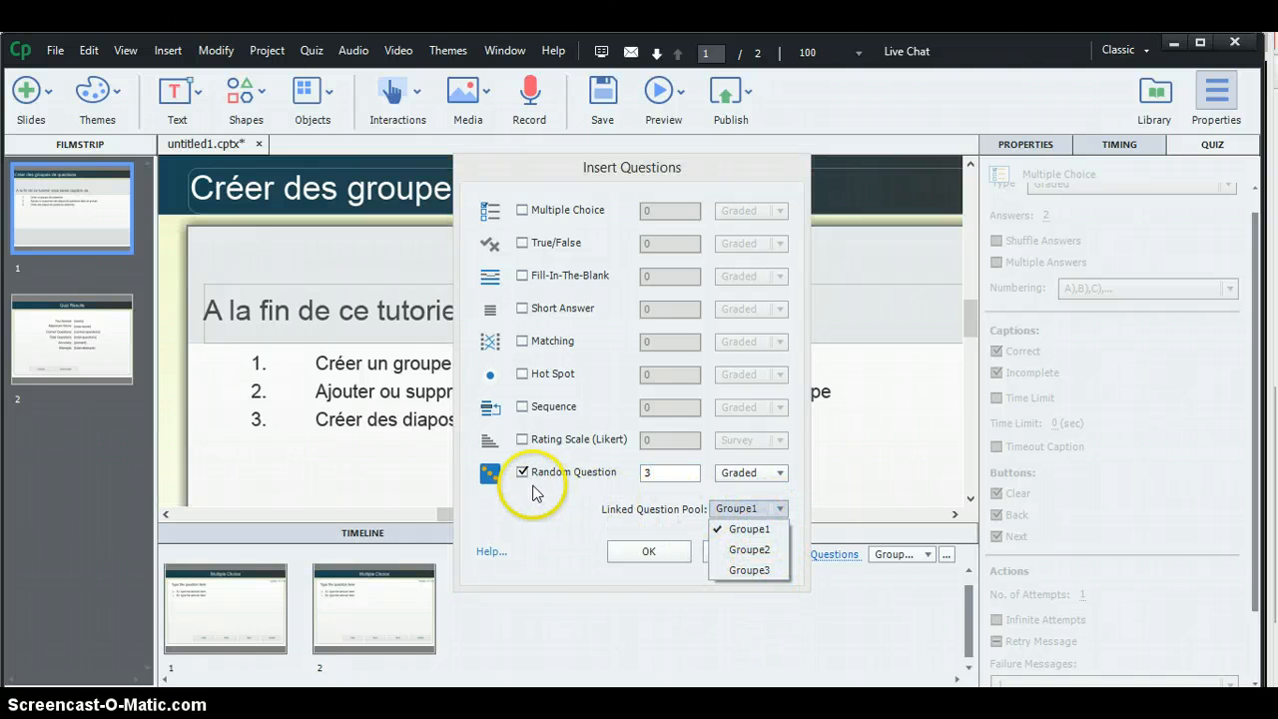
click(753, 539)
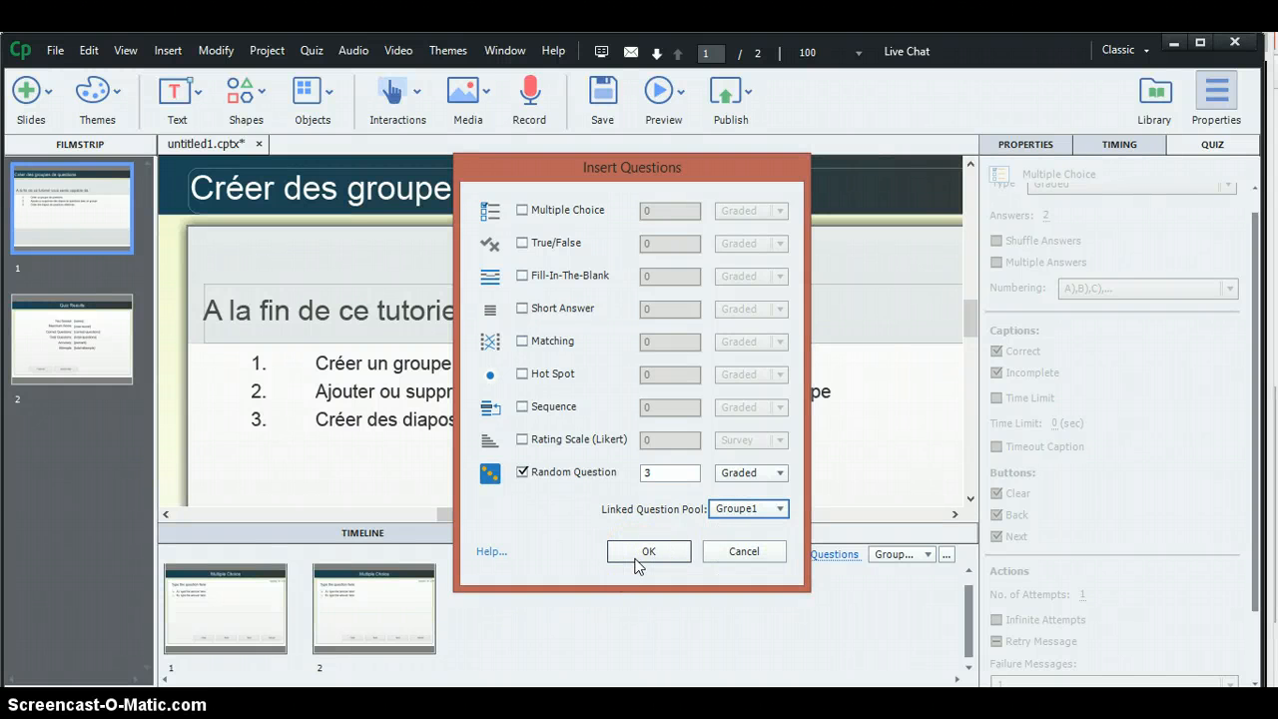
click(635, 561)
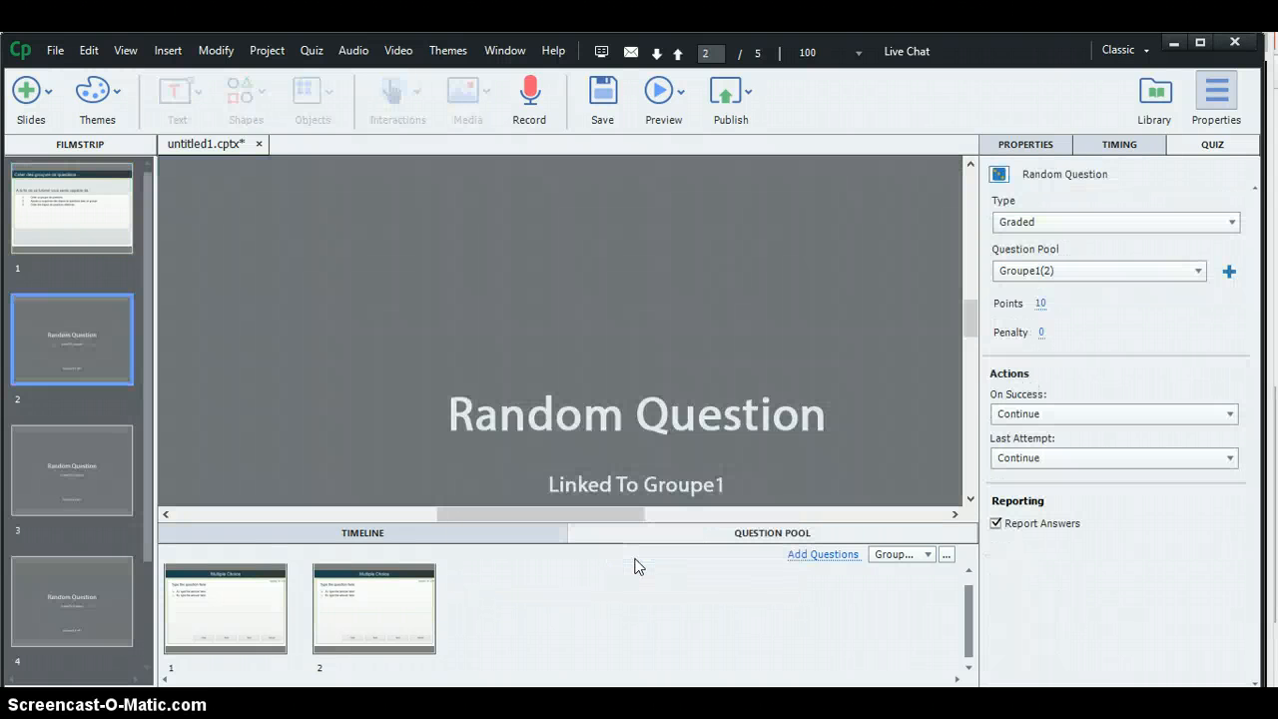
click(83, 455)
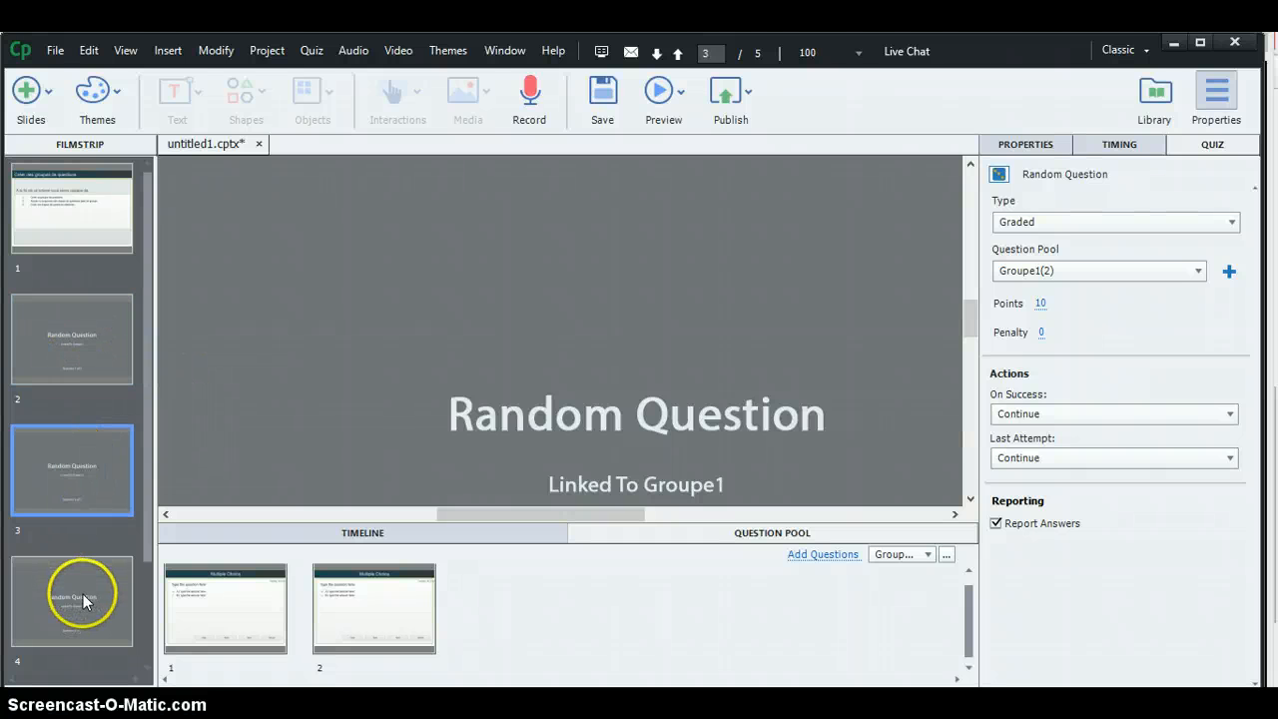